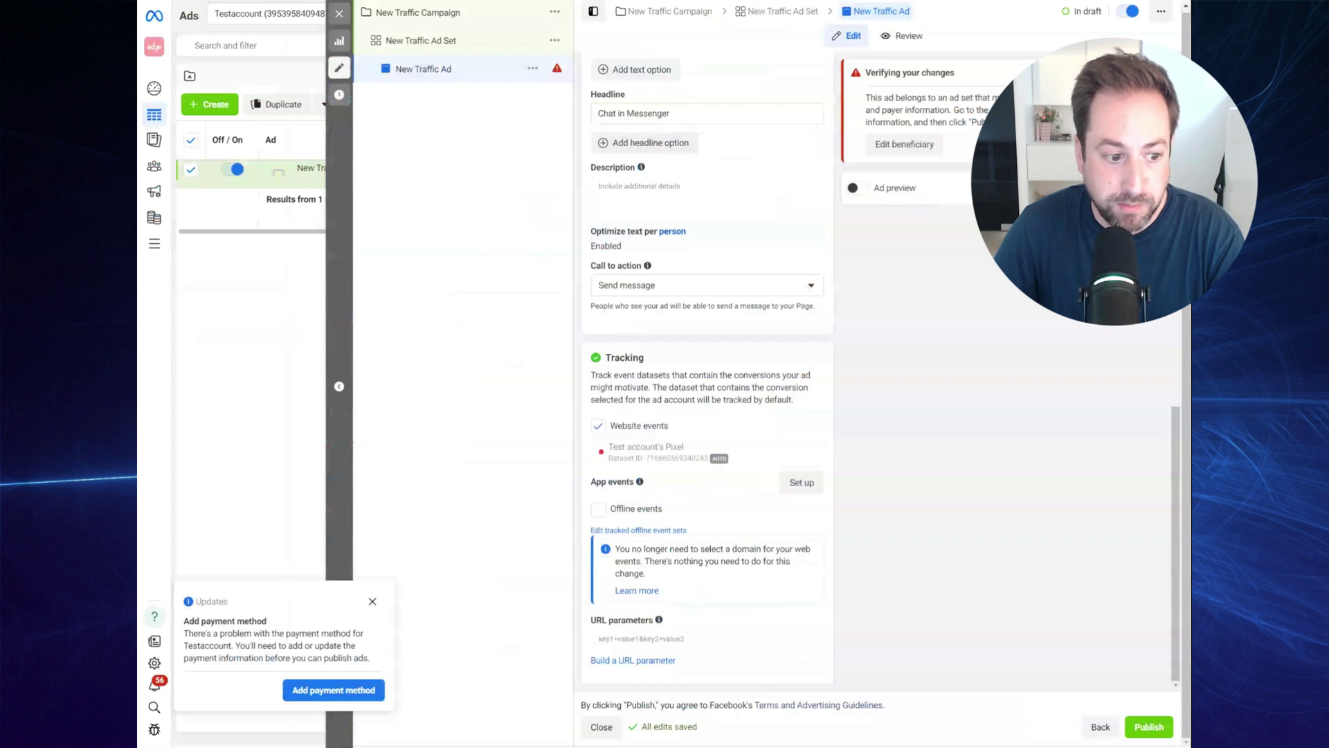
Build a URL parameter with Campaign source set to the dynamic value {{site_source_name}}.
click(633, 660)
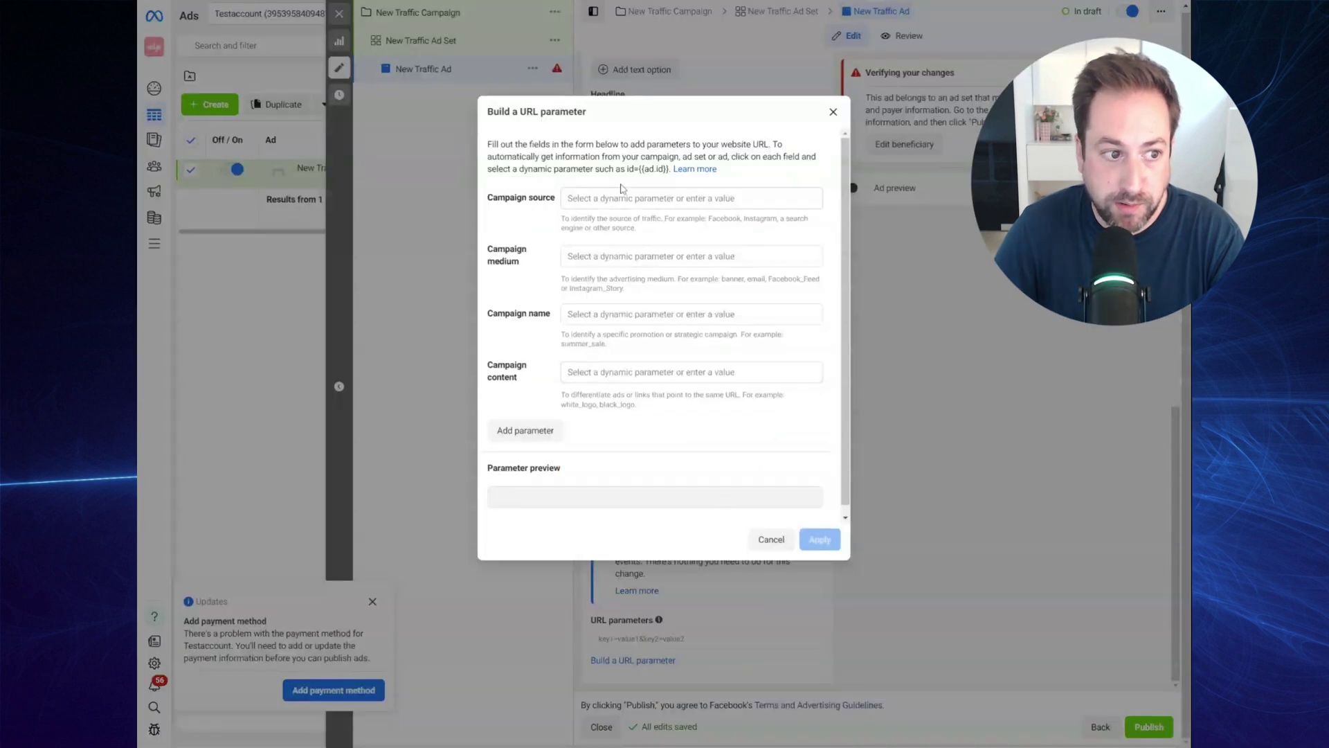
click(623, 193)
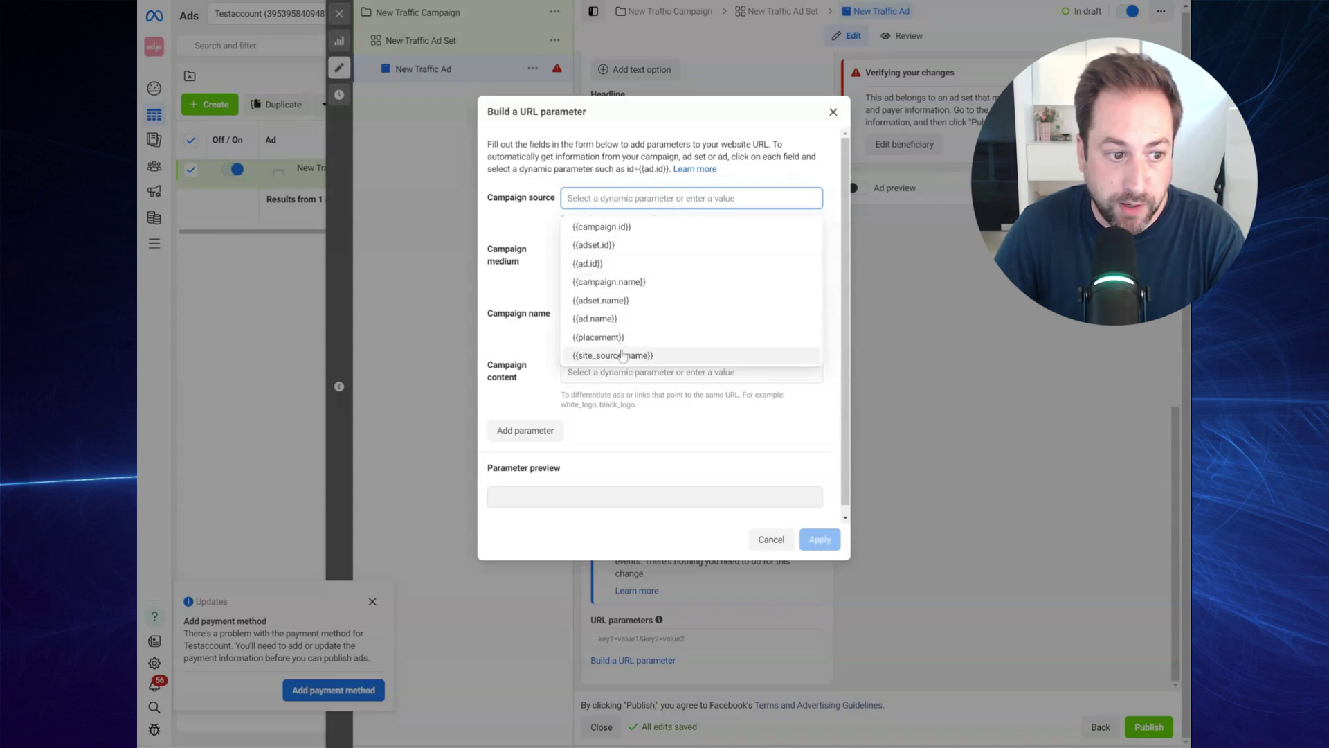
click(661, 356)
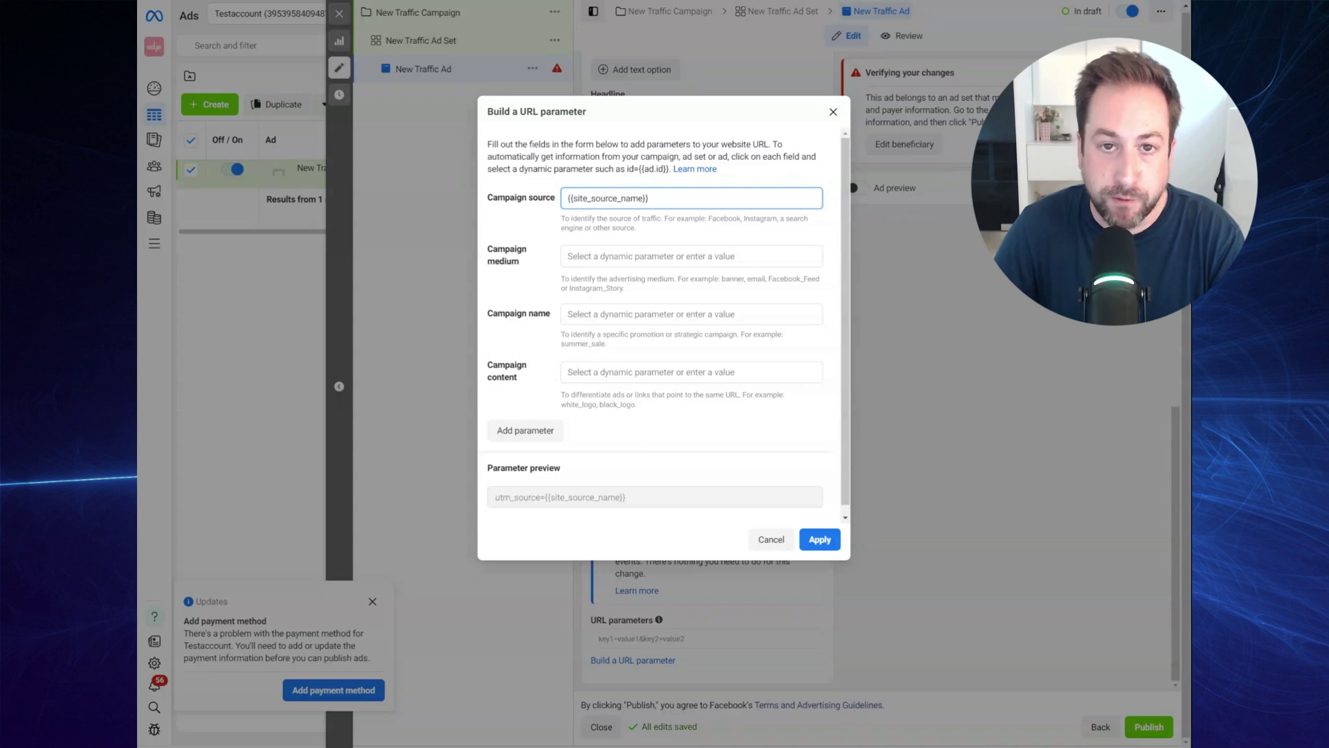
Change Campaign source to instagram and Campaign medium to cpc, then select utm_source=instagram in the preview.
key(ctrl+a)
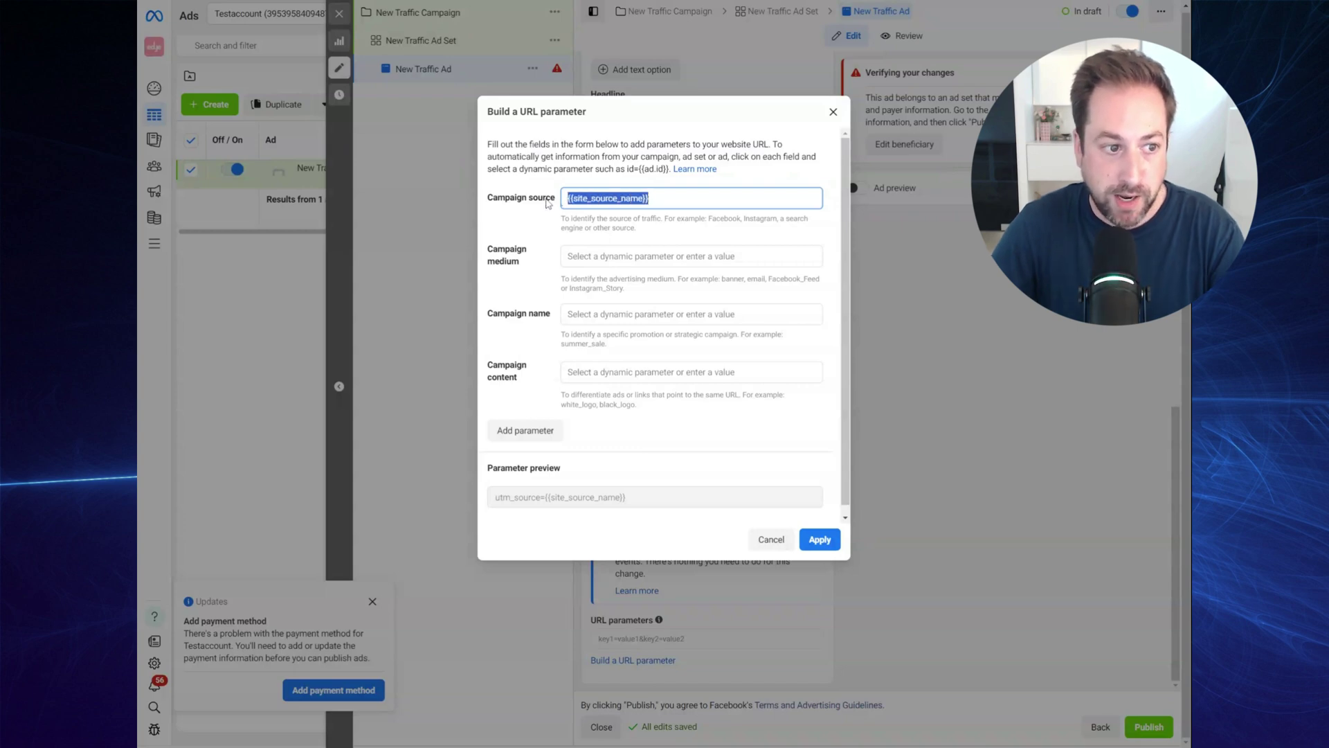
text(instagra)
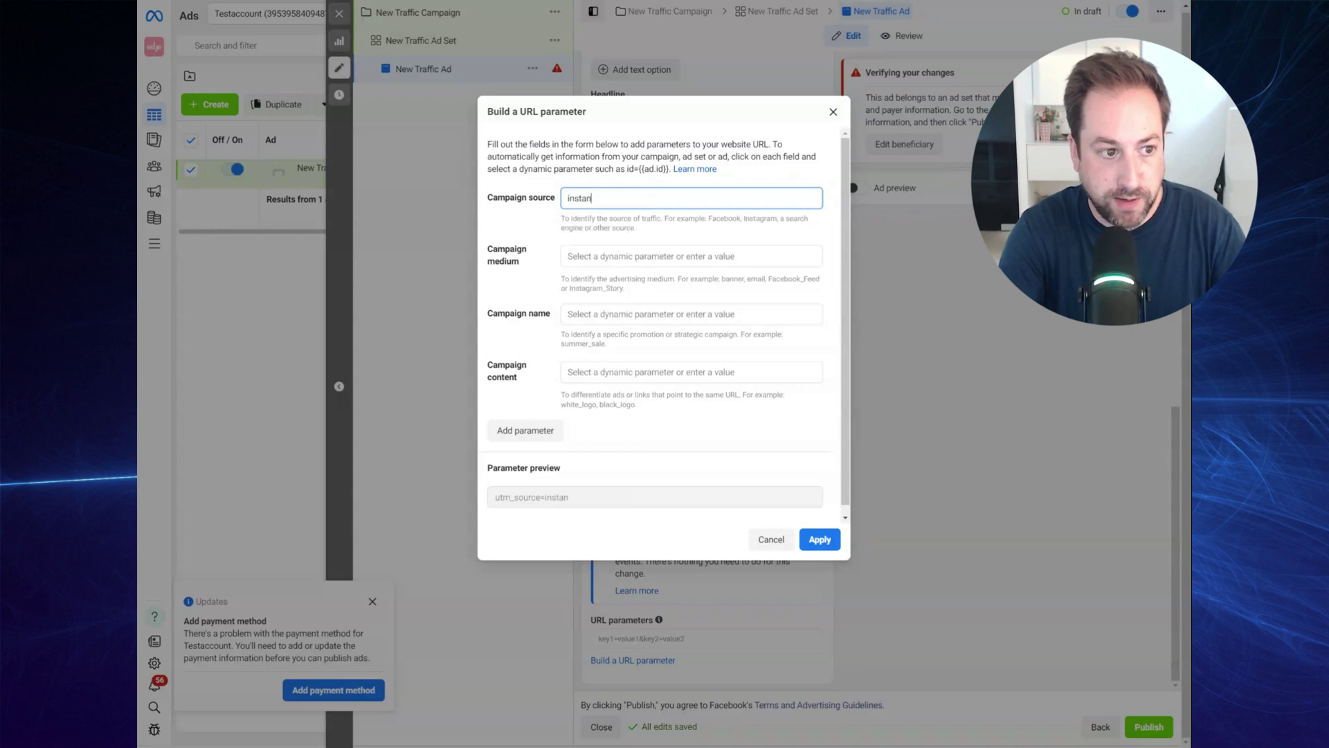
text(m)
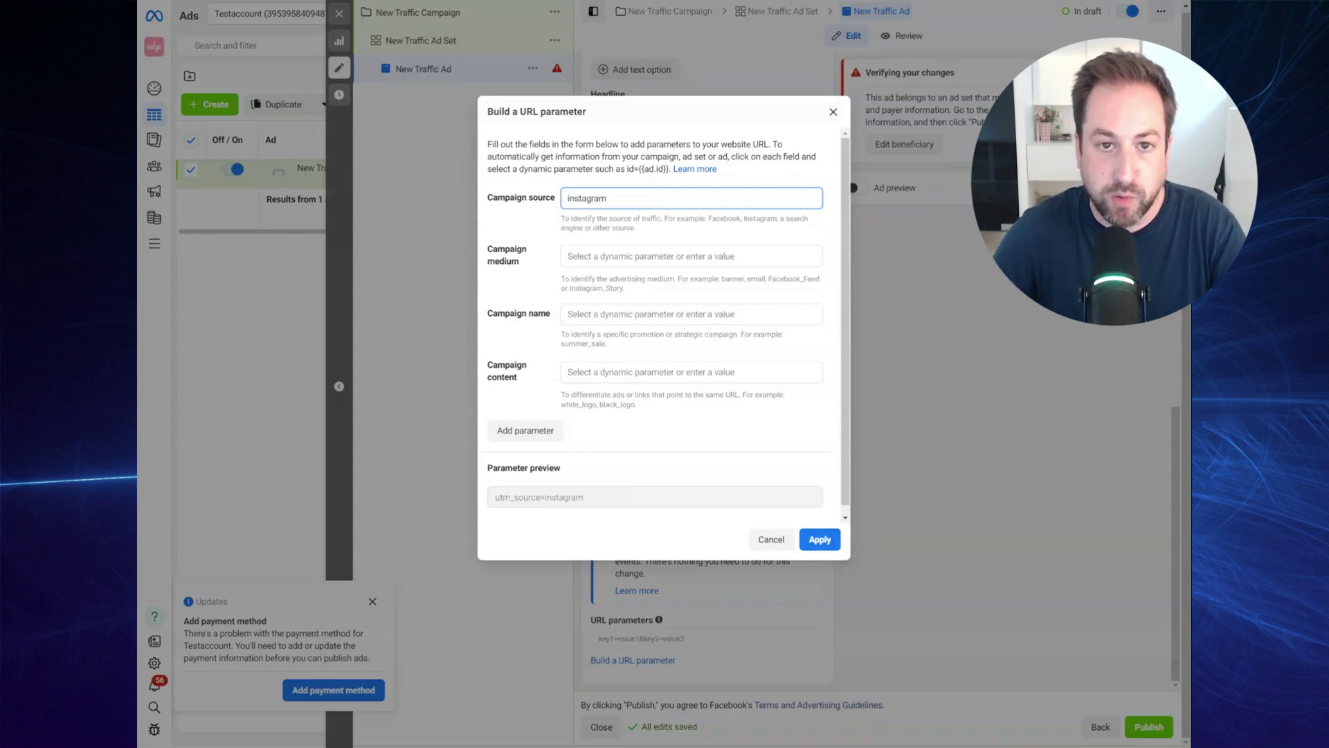
click(578, 253)
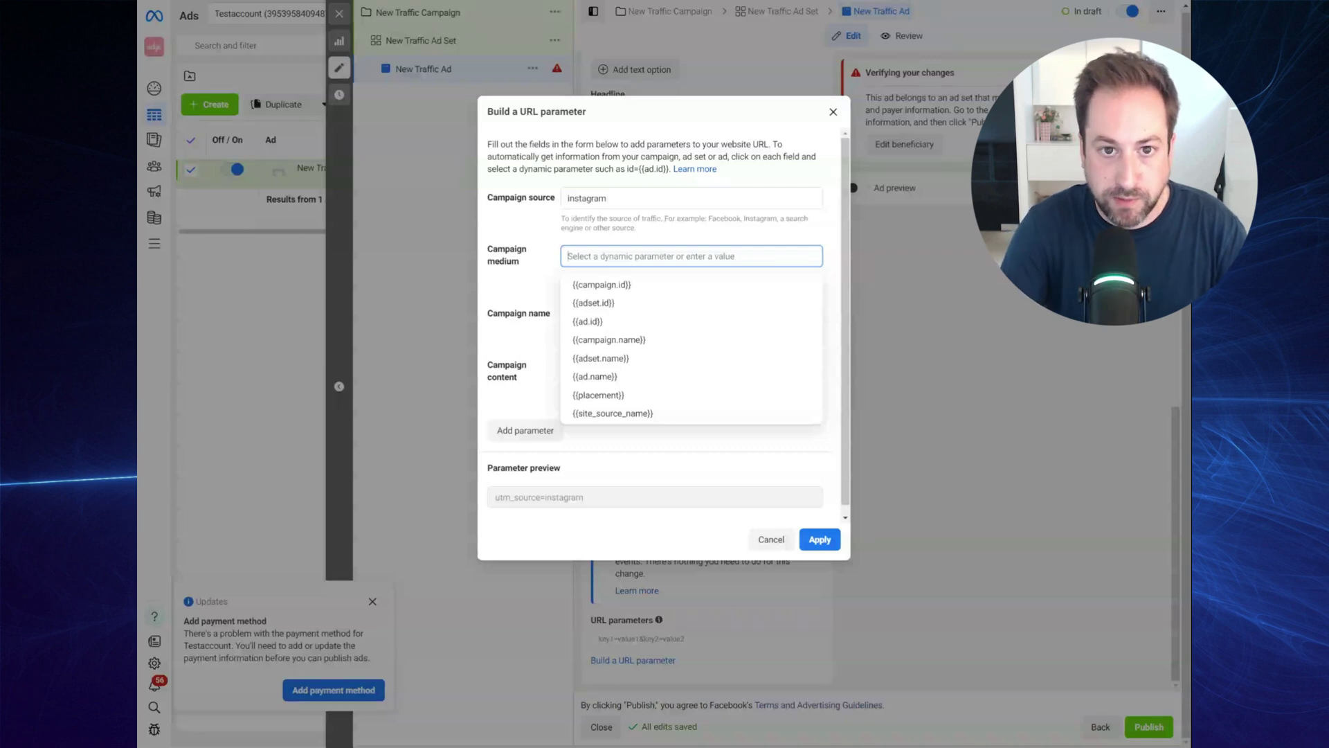
text(cpc)
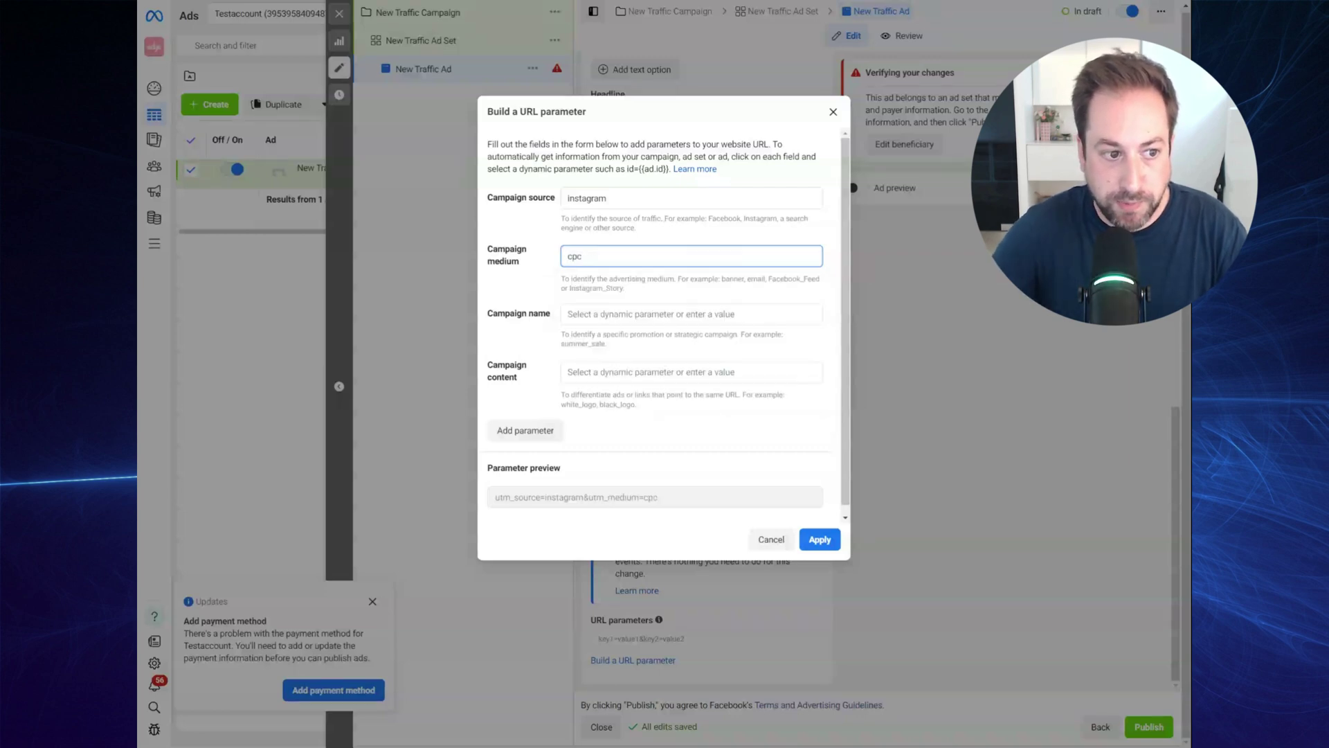
click(582, 314)
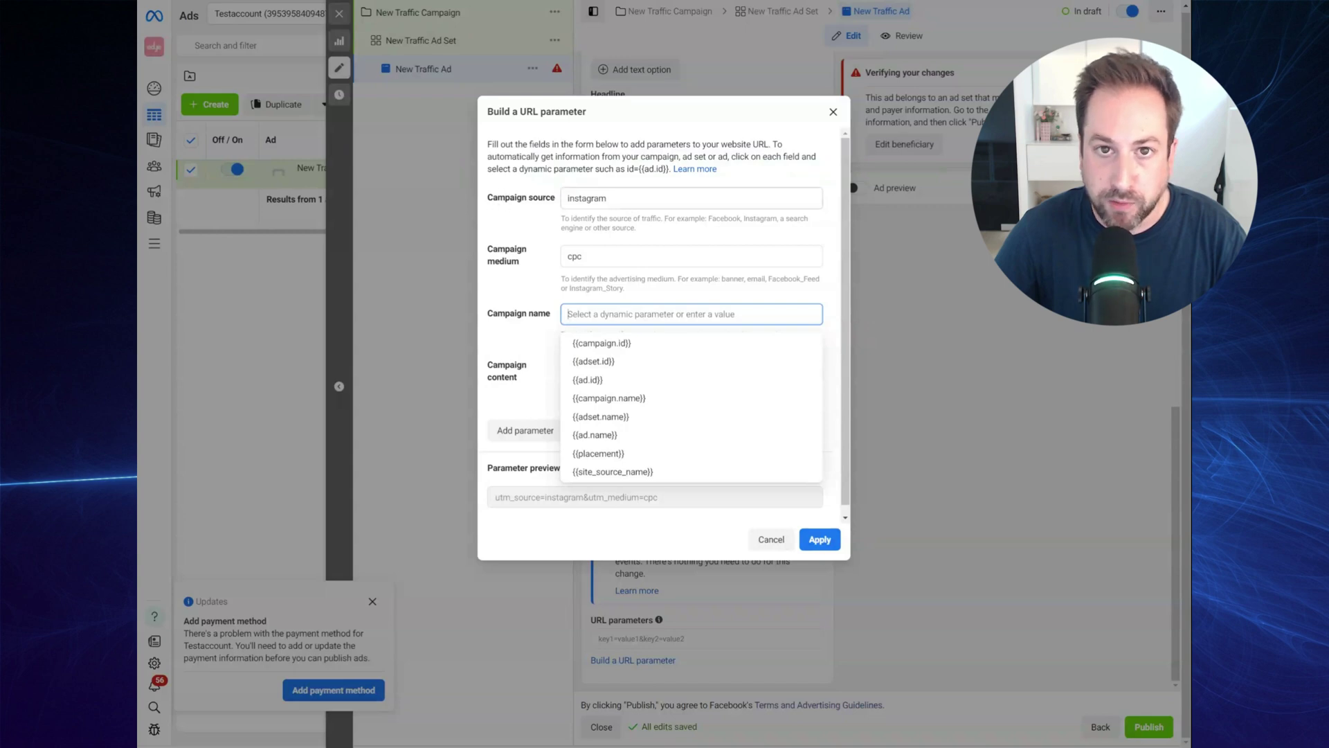
click(599, 198)
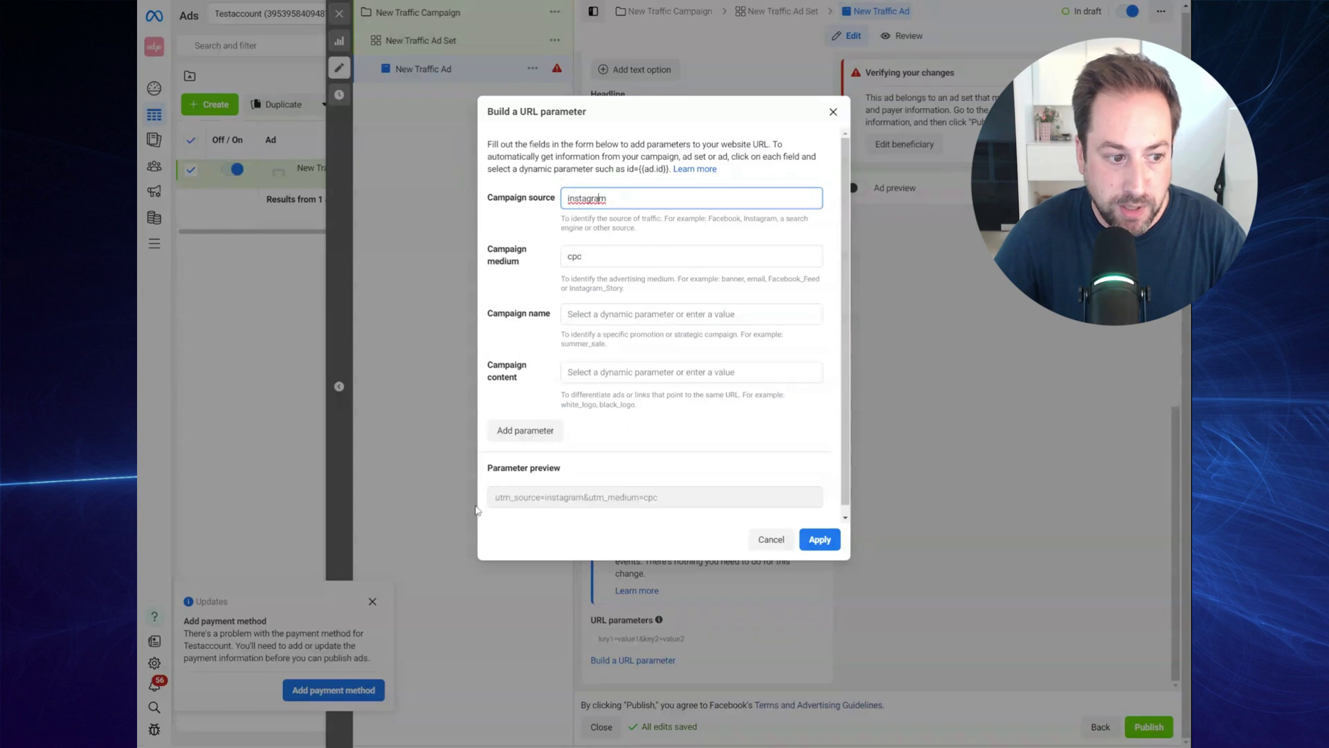
drag(494, 498, 593, 511)
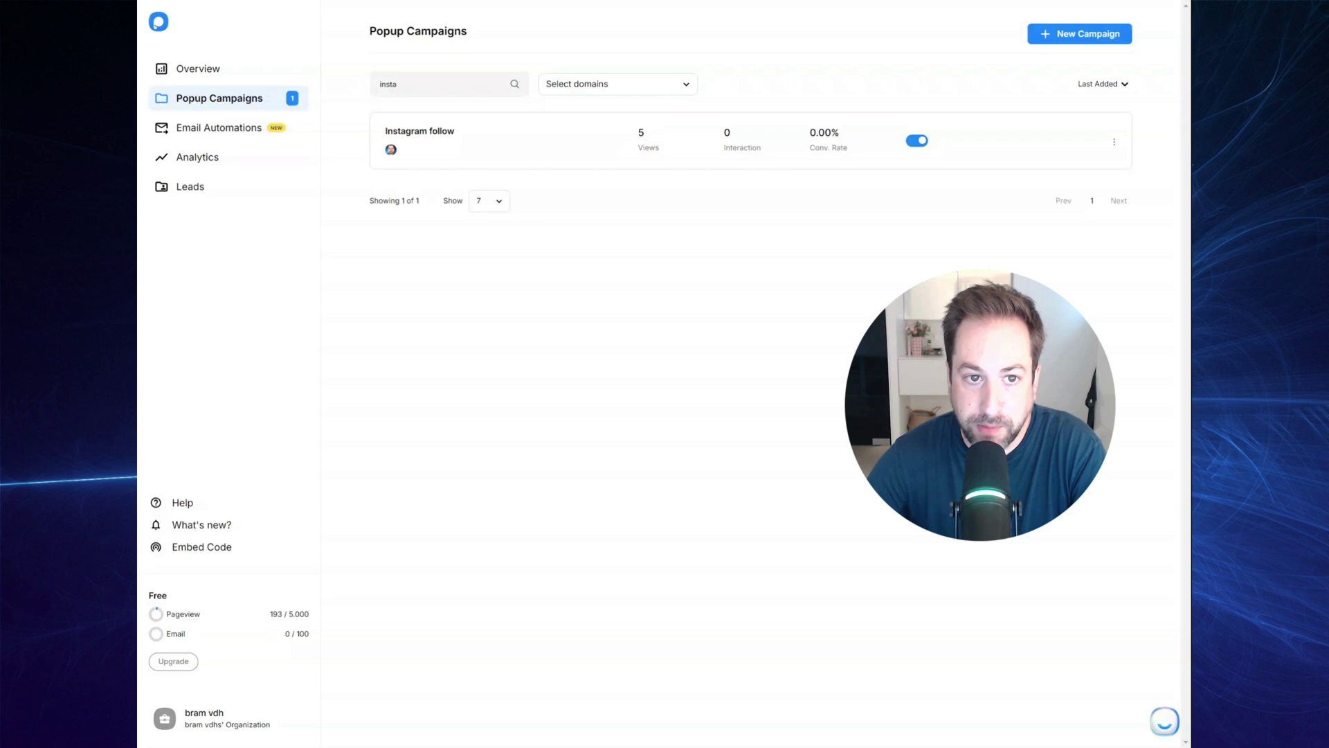
Open the Instagram follow campaign's 'Join 100K followers and receive special offers.' popup for editing.
mouse_move(986, 140)
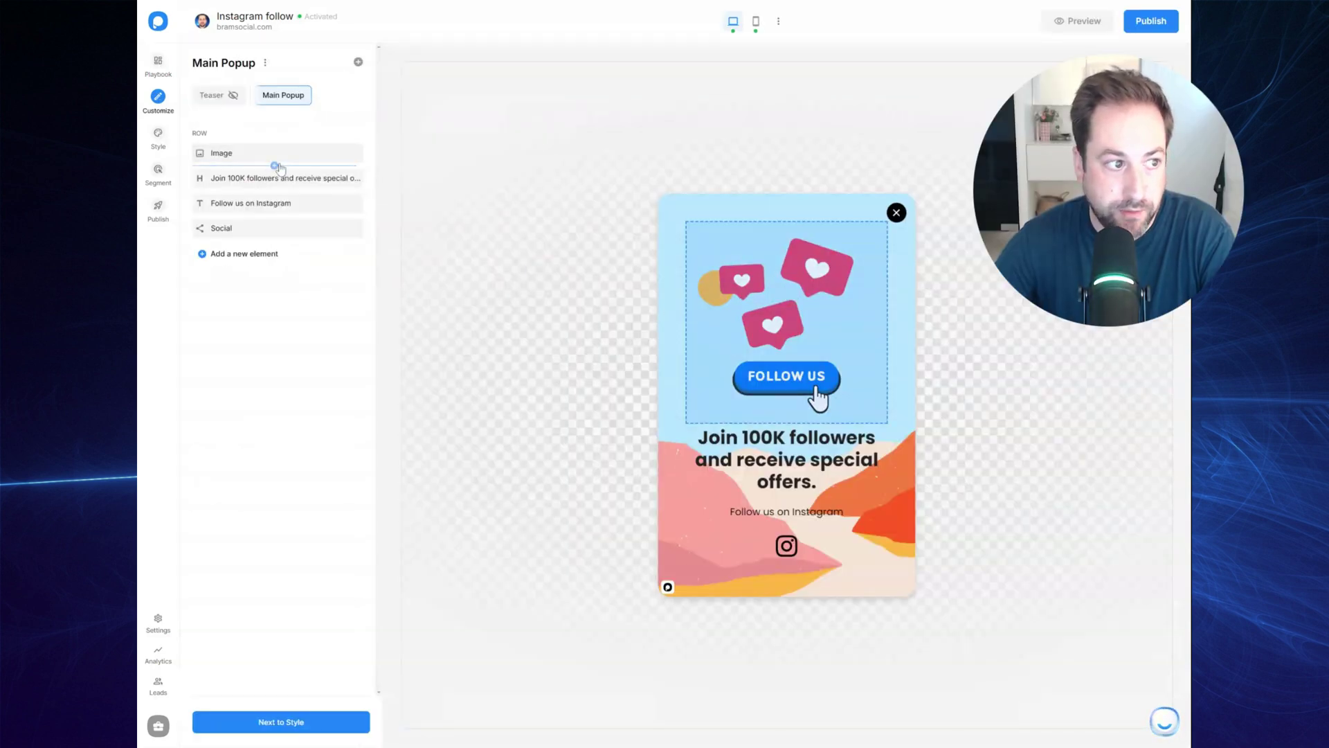
Review the image with its Instagram profile link, heading, Follow us on Instagram text and social icons.
click(242, 153)
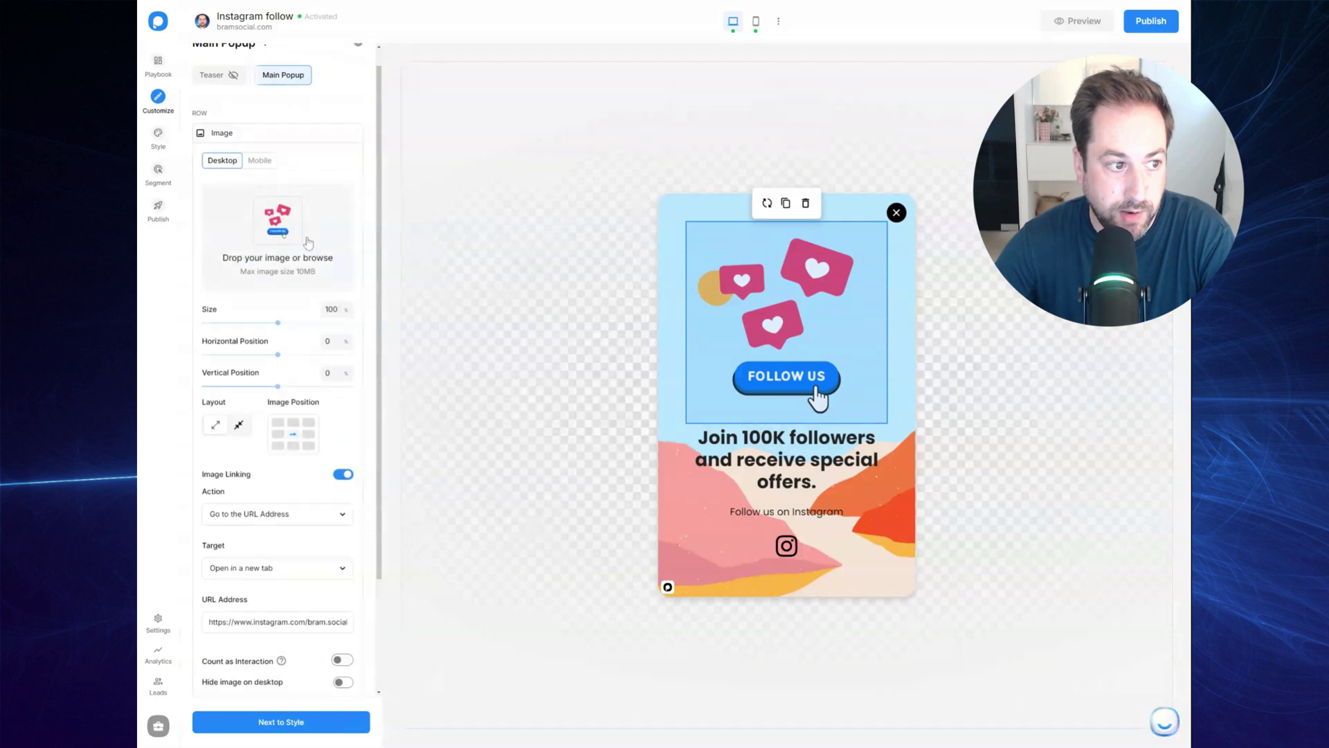
scroll(311, 278, down, 2)
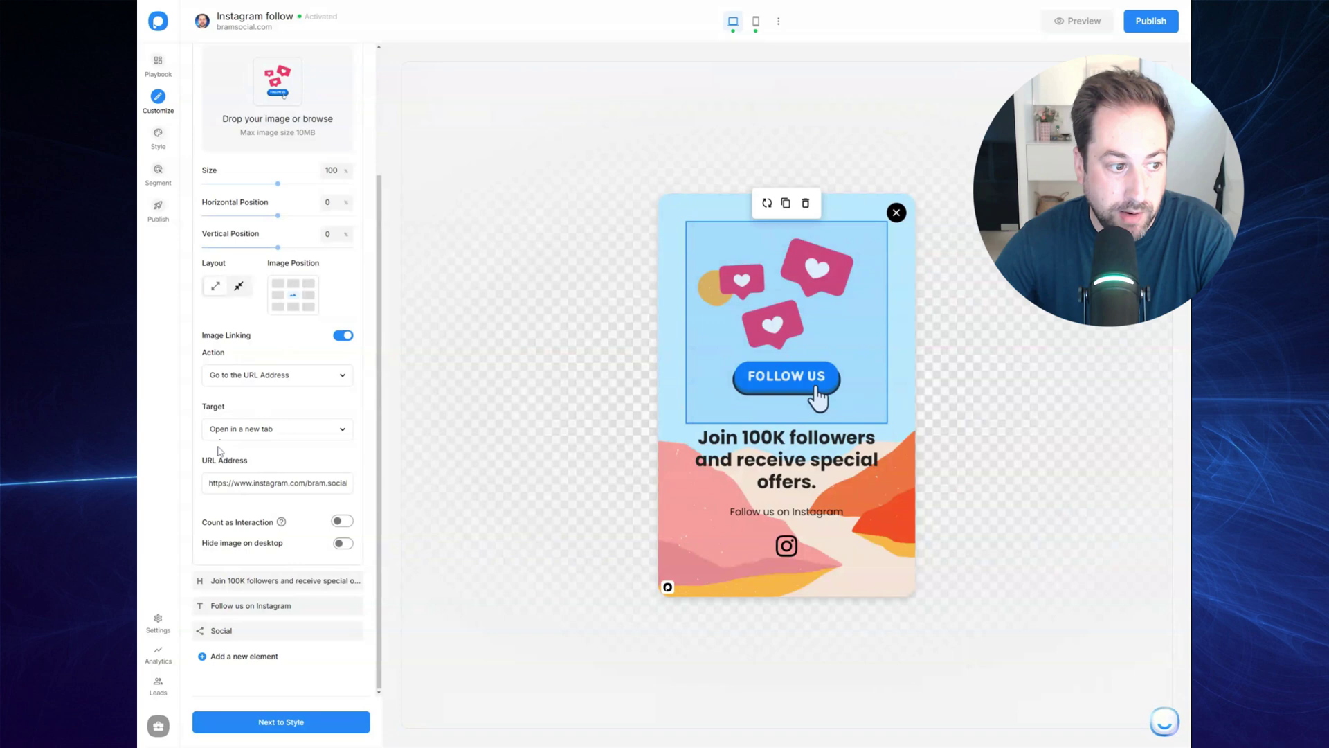
drag(232, 482, 361, 486)
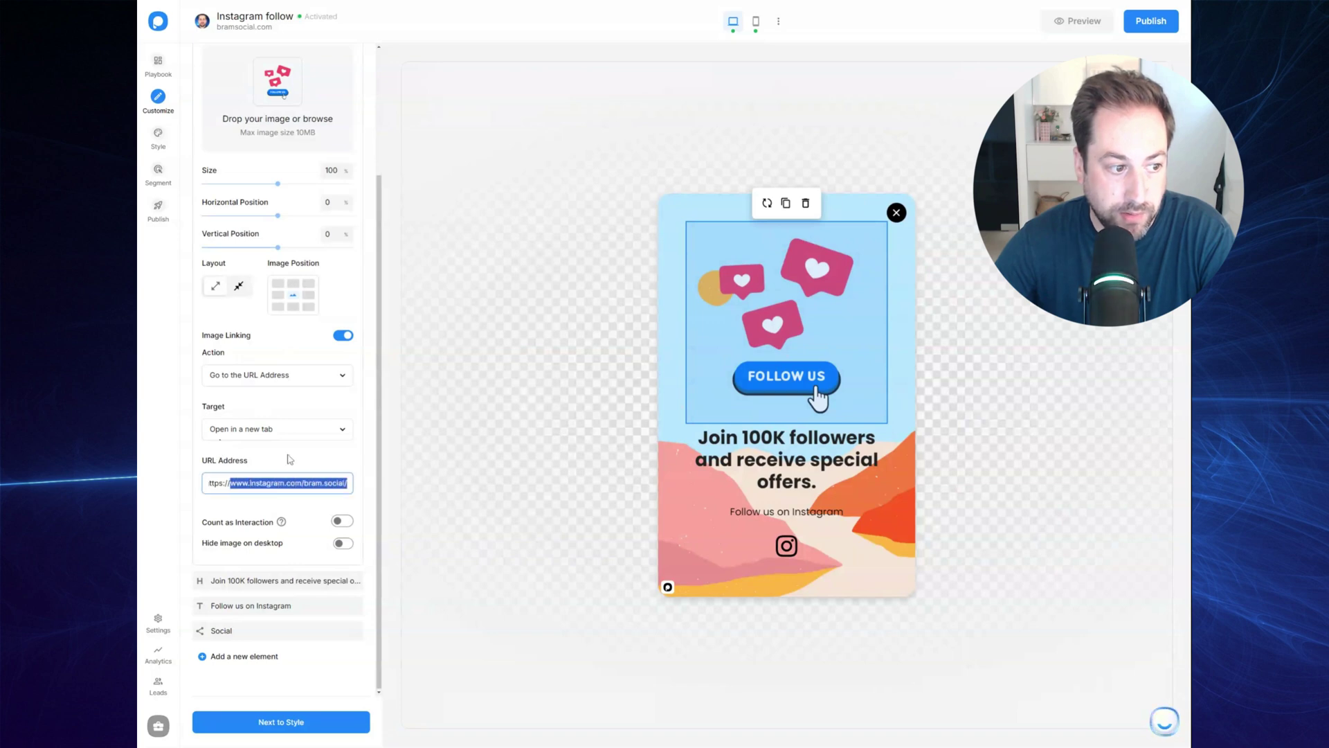
click(270, 582)
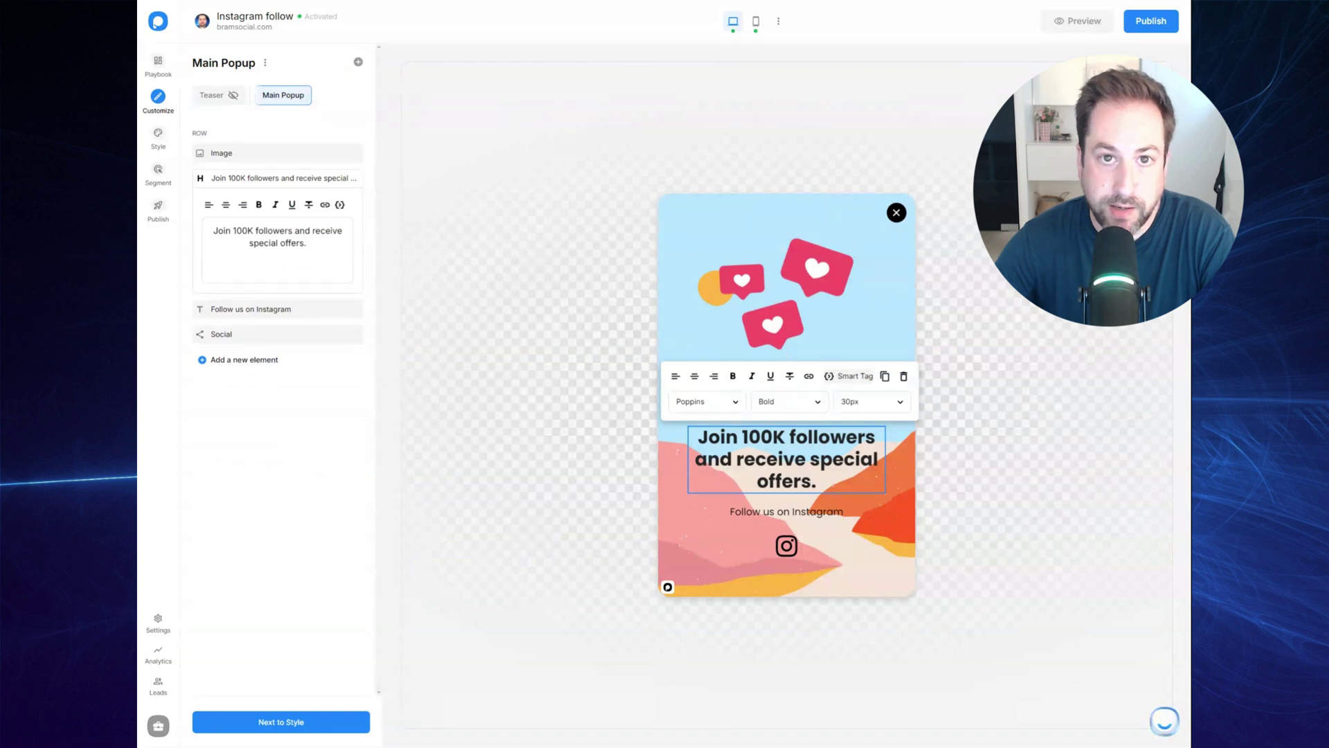
click(310, 266)
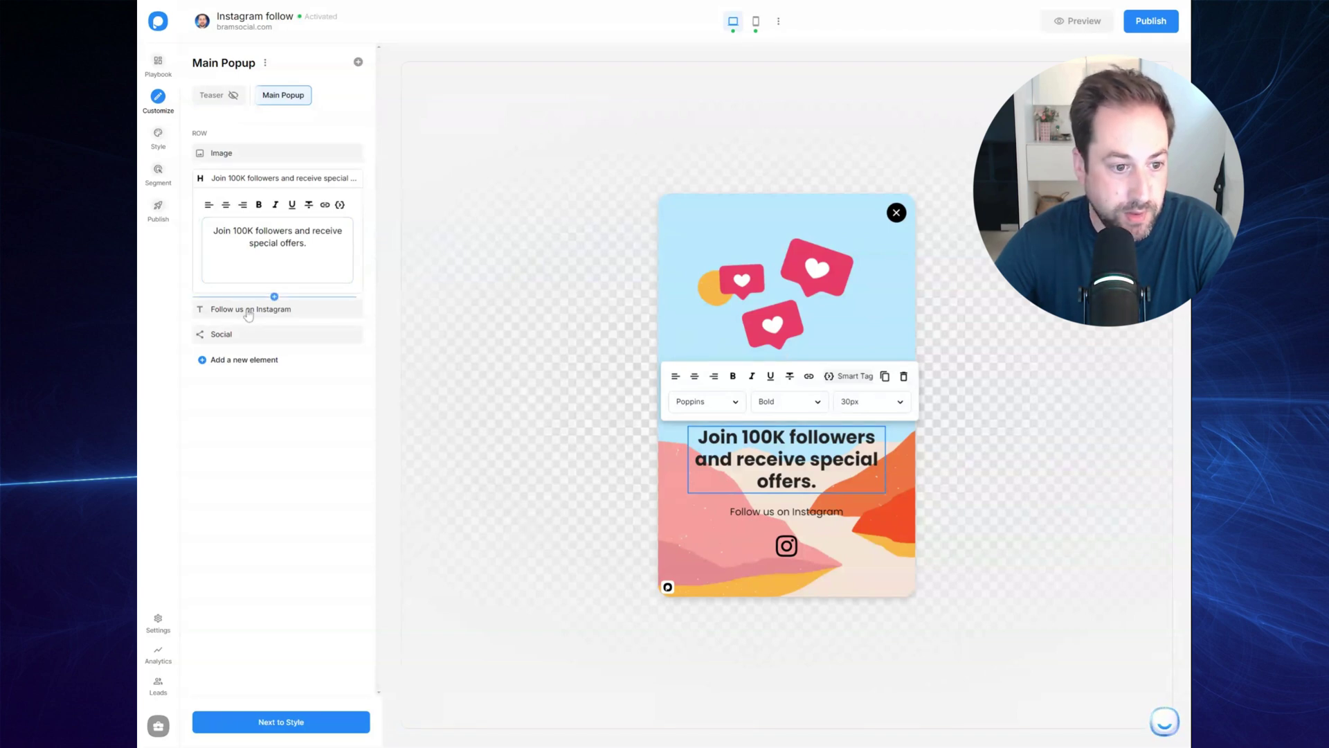
click(298, 309)
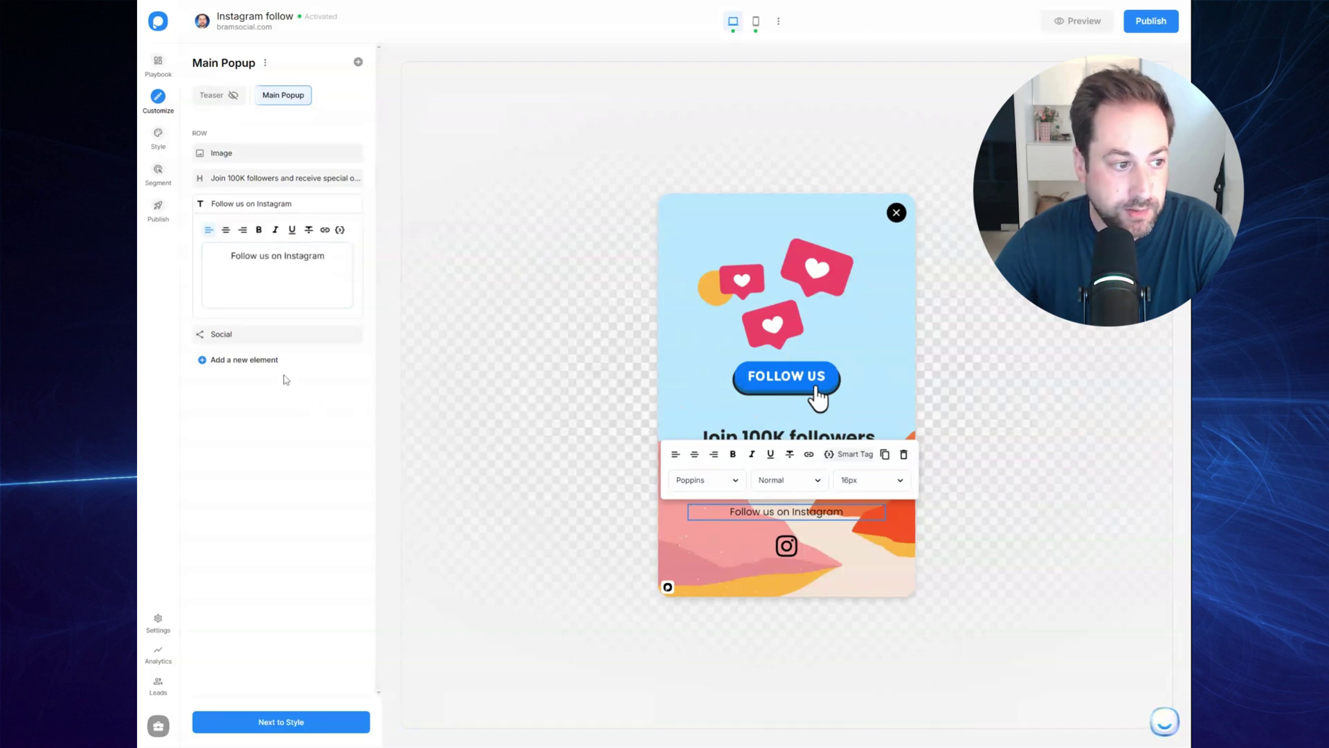
click(280, 340)
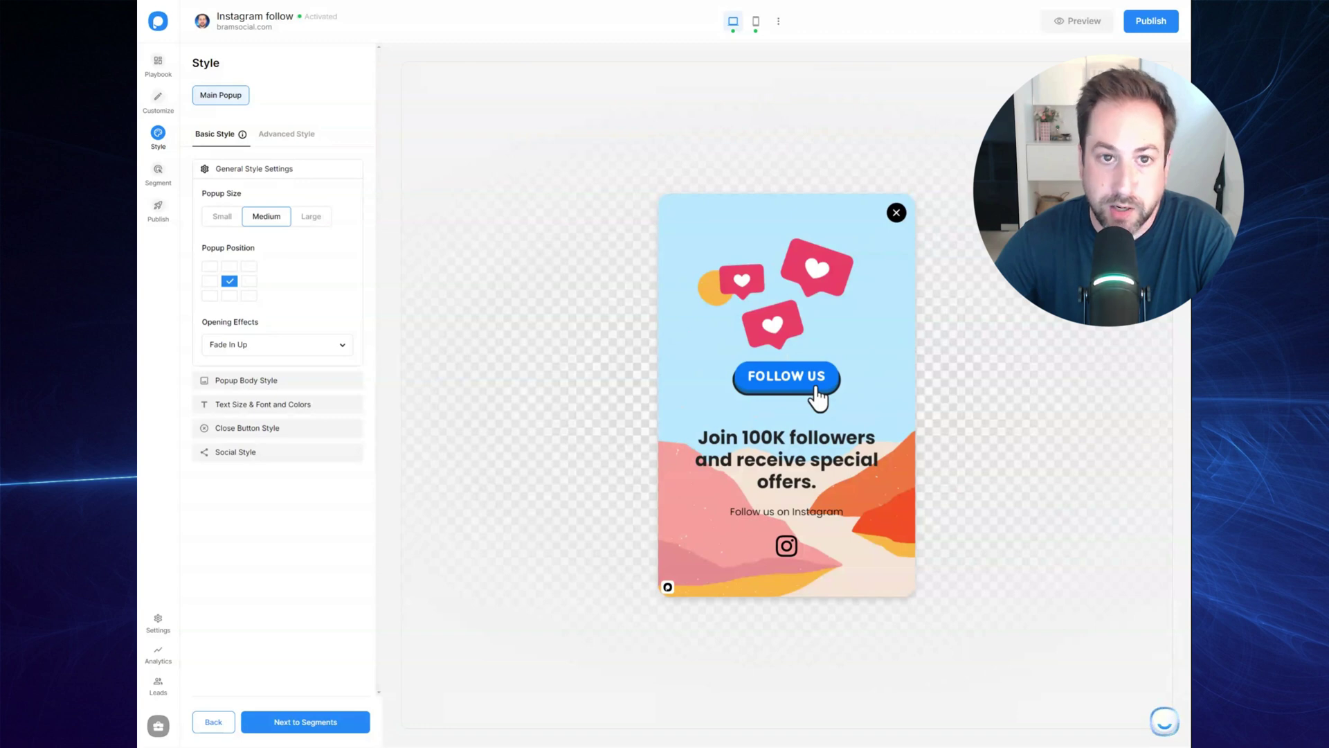
Try the top-left popup position, then restore the popup to the screen centre.
click(209, 266)
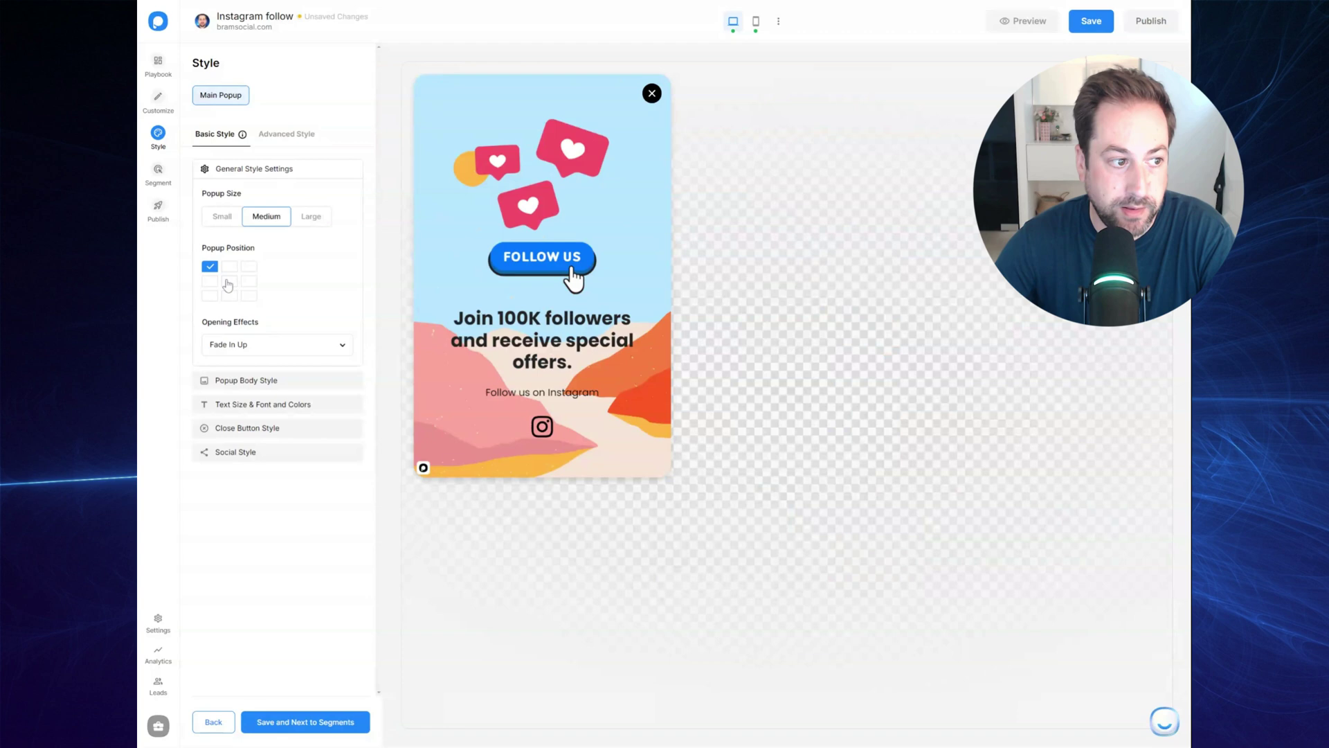
click(231, 285)
click(231, 284)
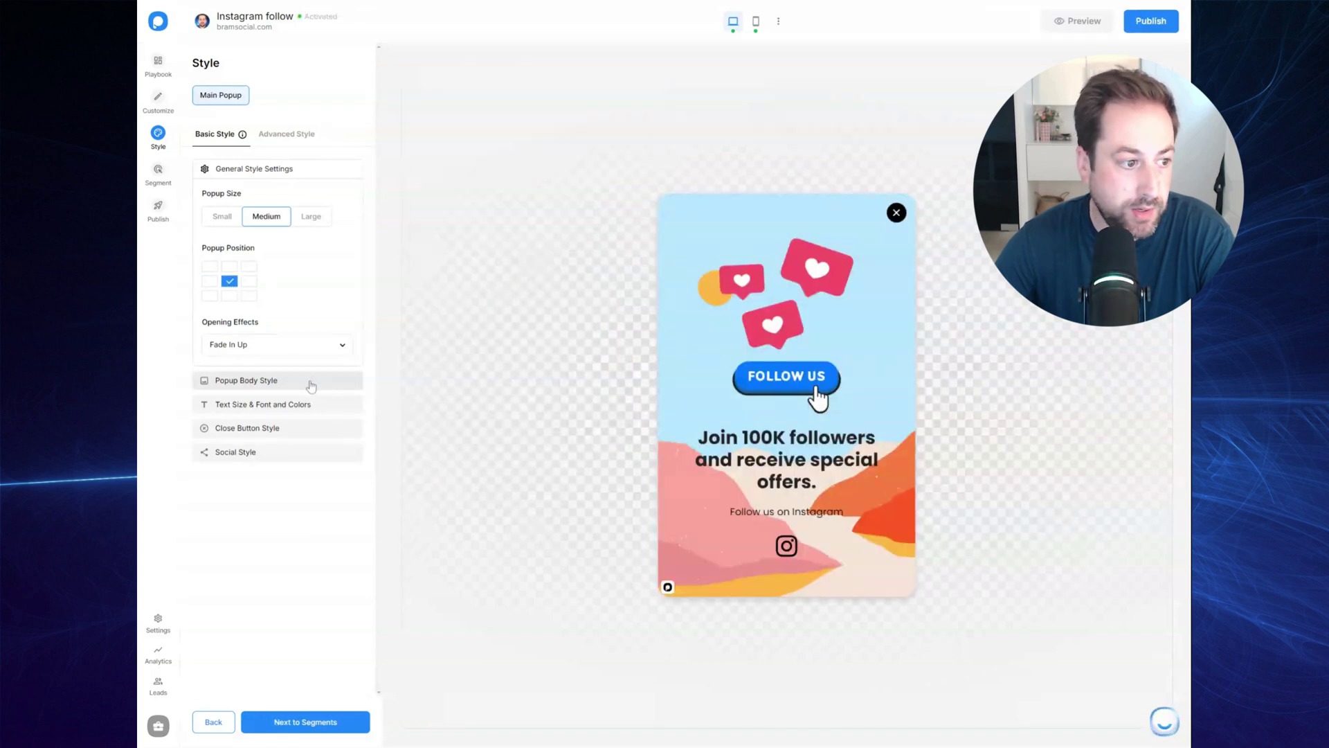
Browse the background, text and close button style settings before moving to Segment settings.
click(311, 383)
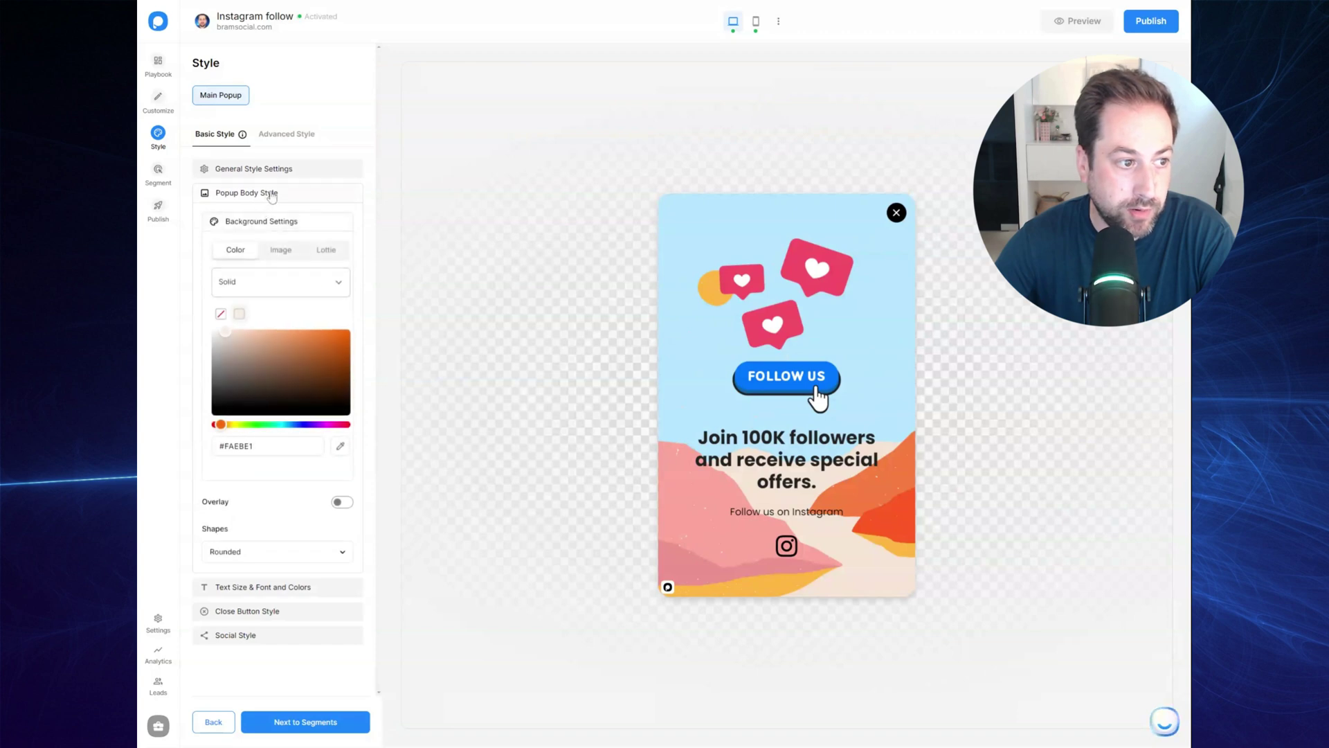
click(278, 586)
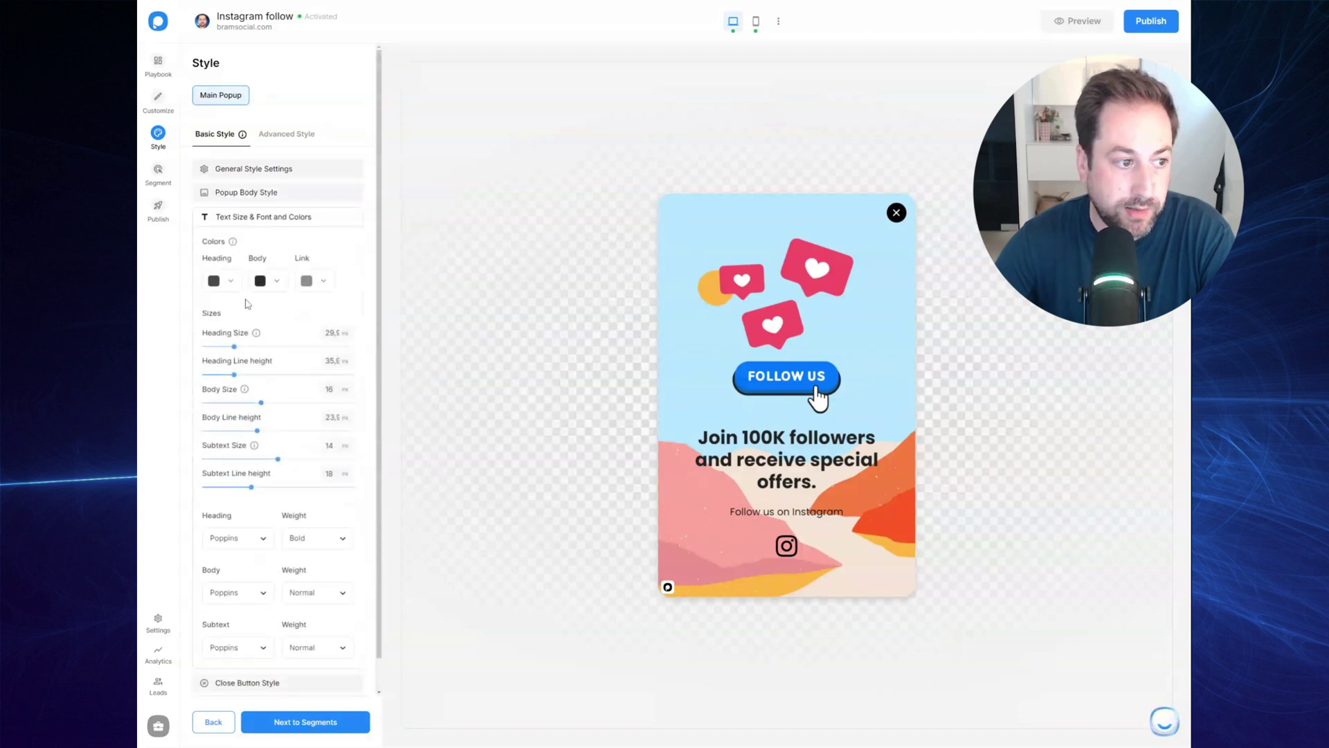
scroll(291, 623, down, 2)
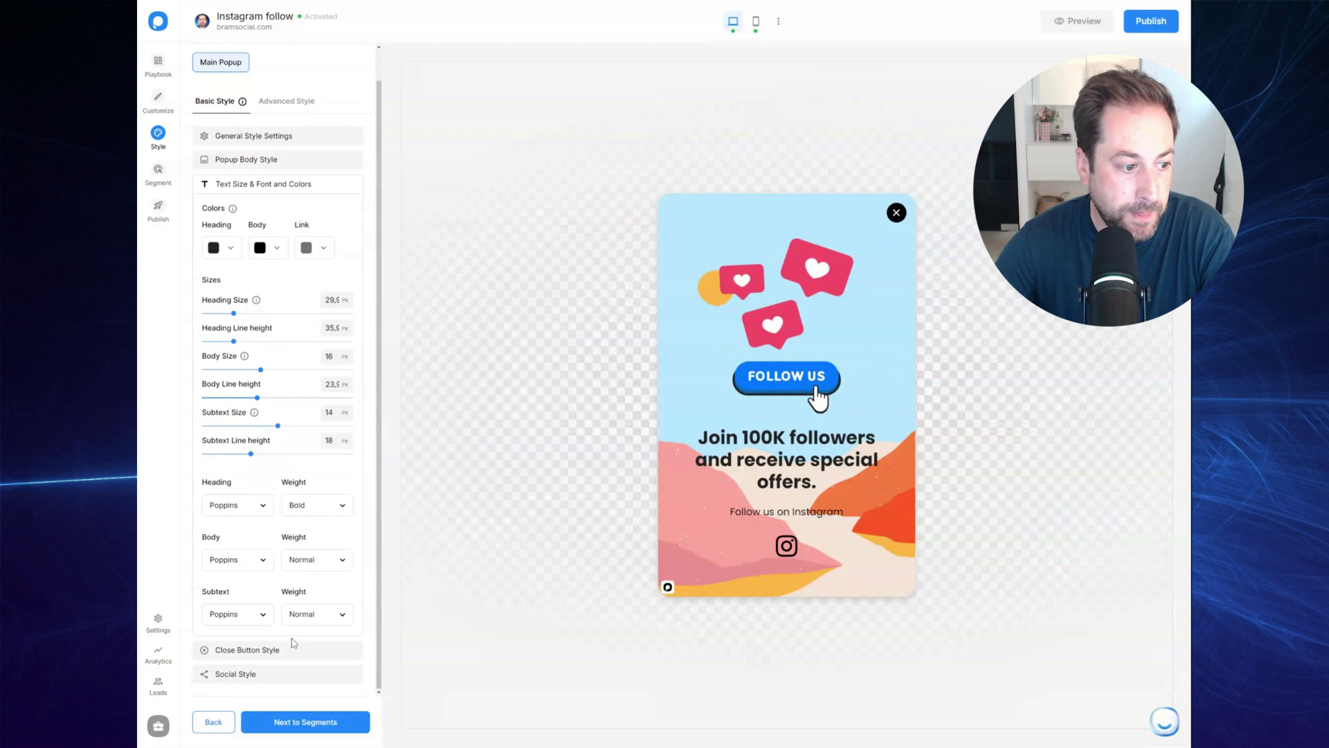
click(300, 681)
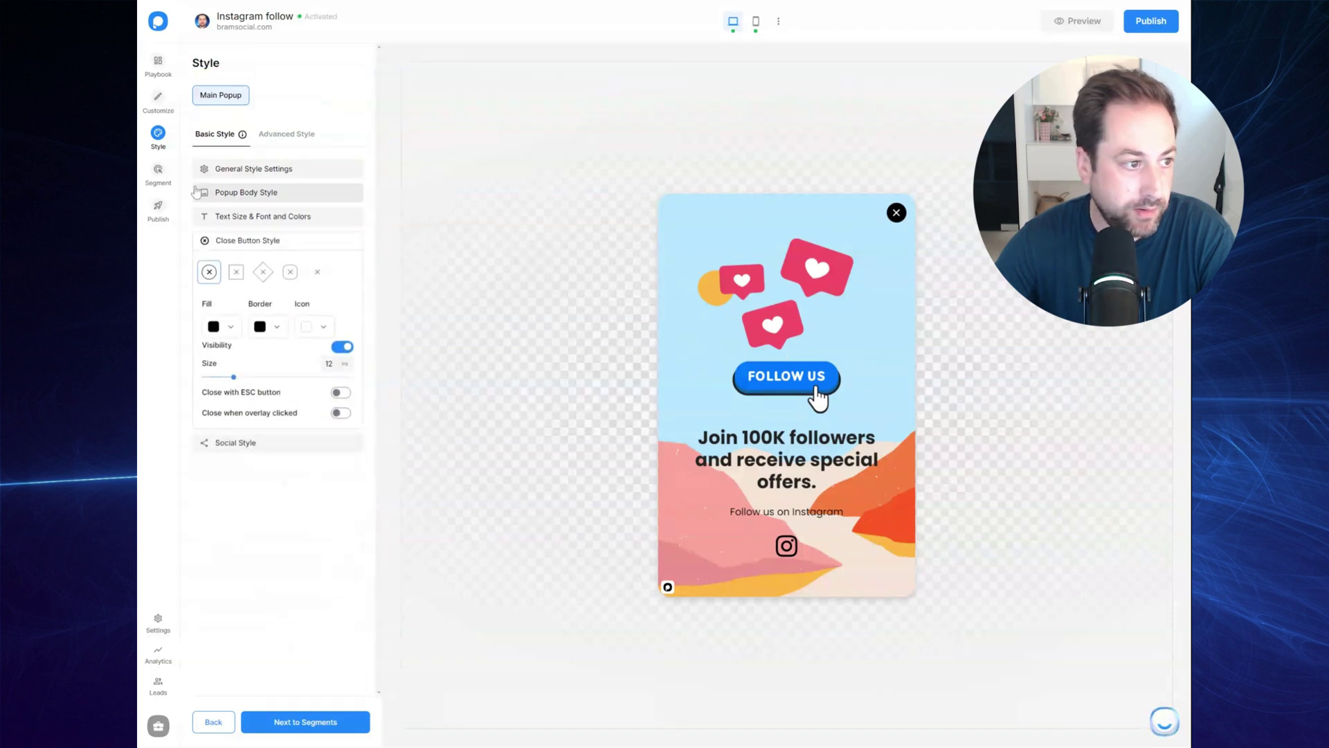
click(158, 170)
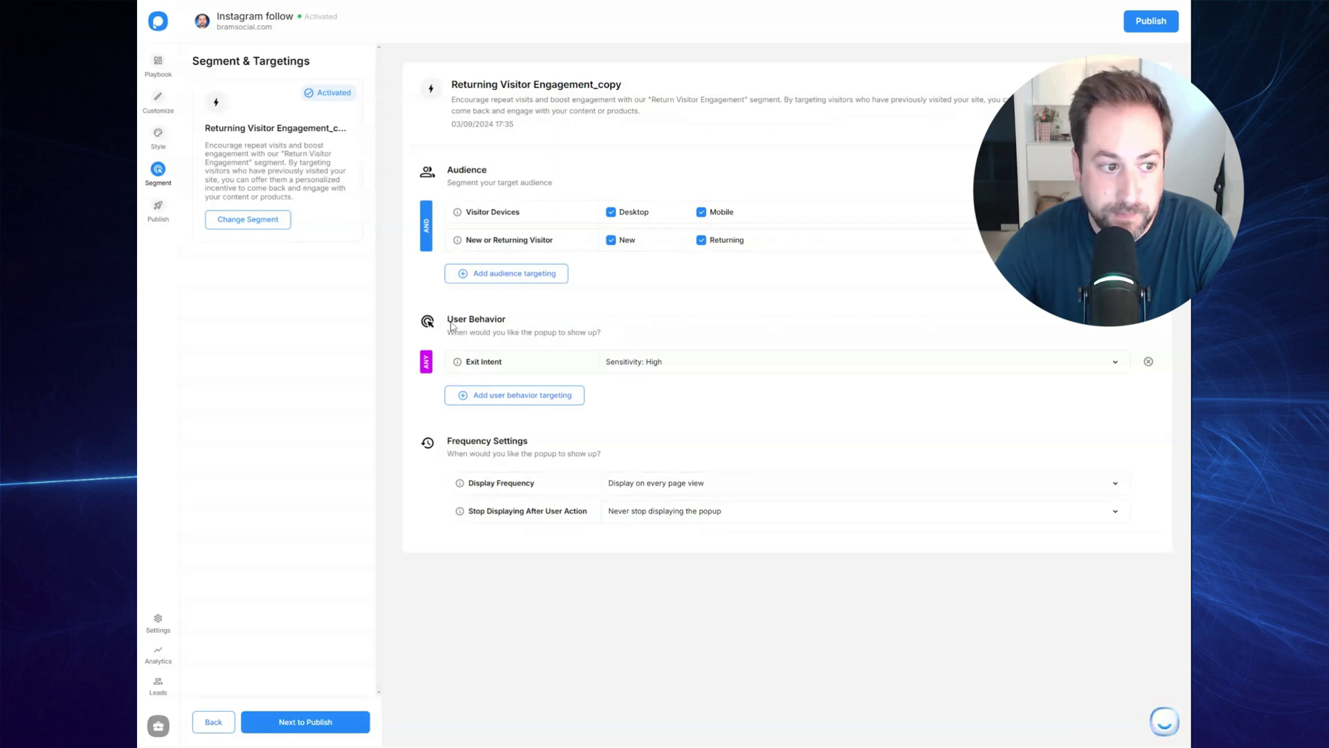
Keep exit-intent sensitivity High, stop showing the popup after user actions and closing, and save.
click(686, 361)
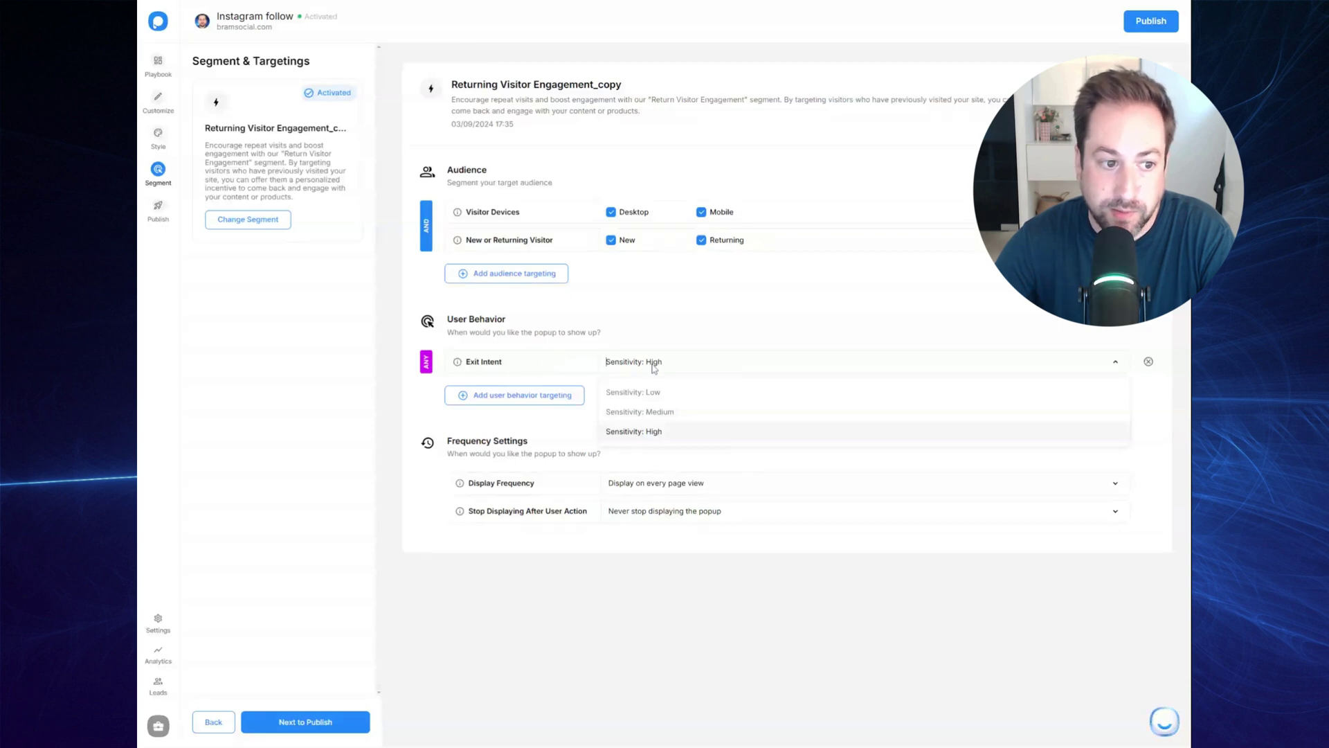
click(732, 337)
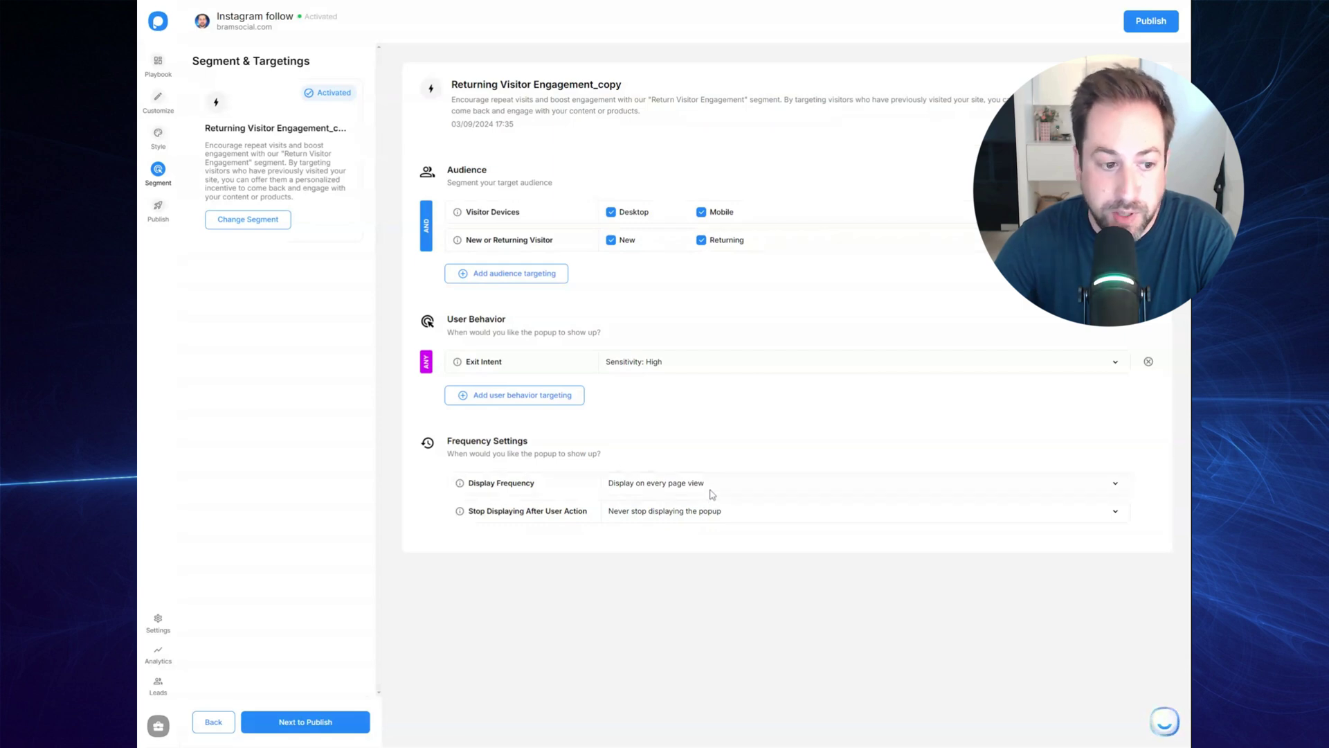
click(710, 521)
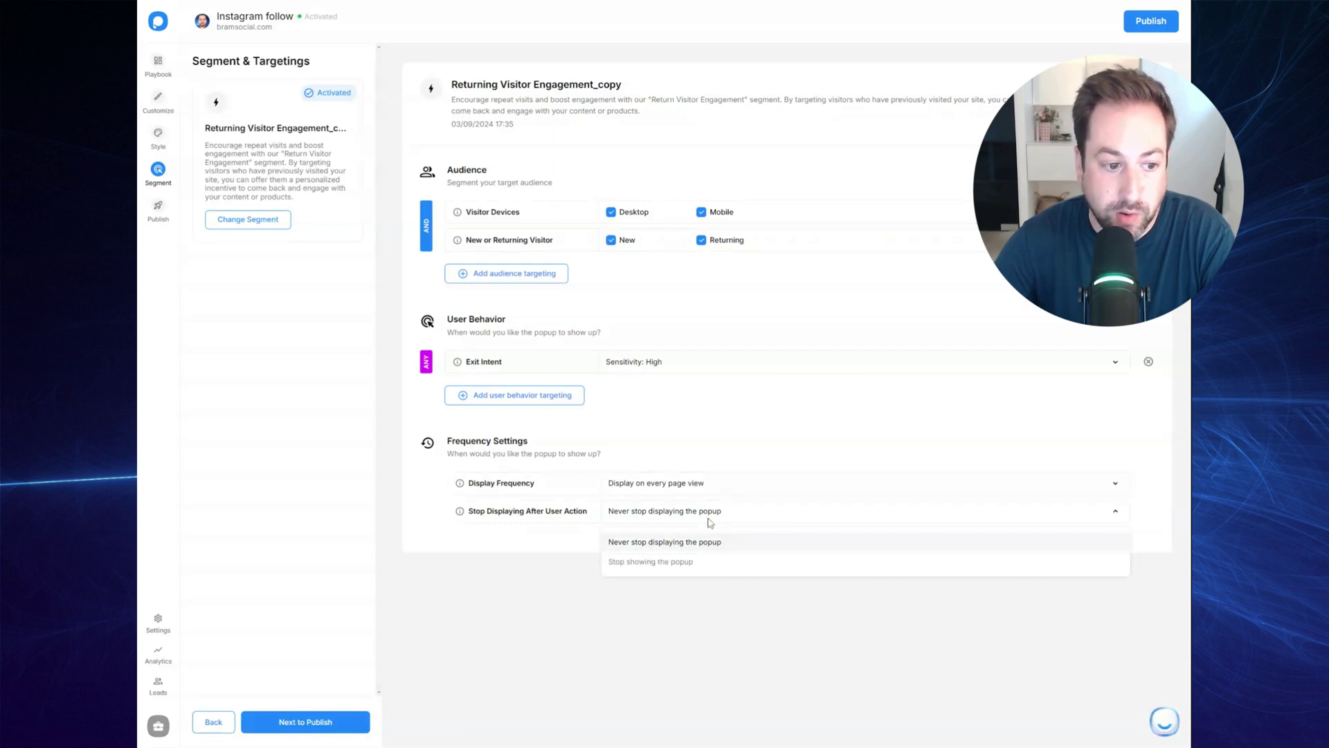
click(684, 565)
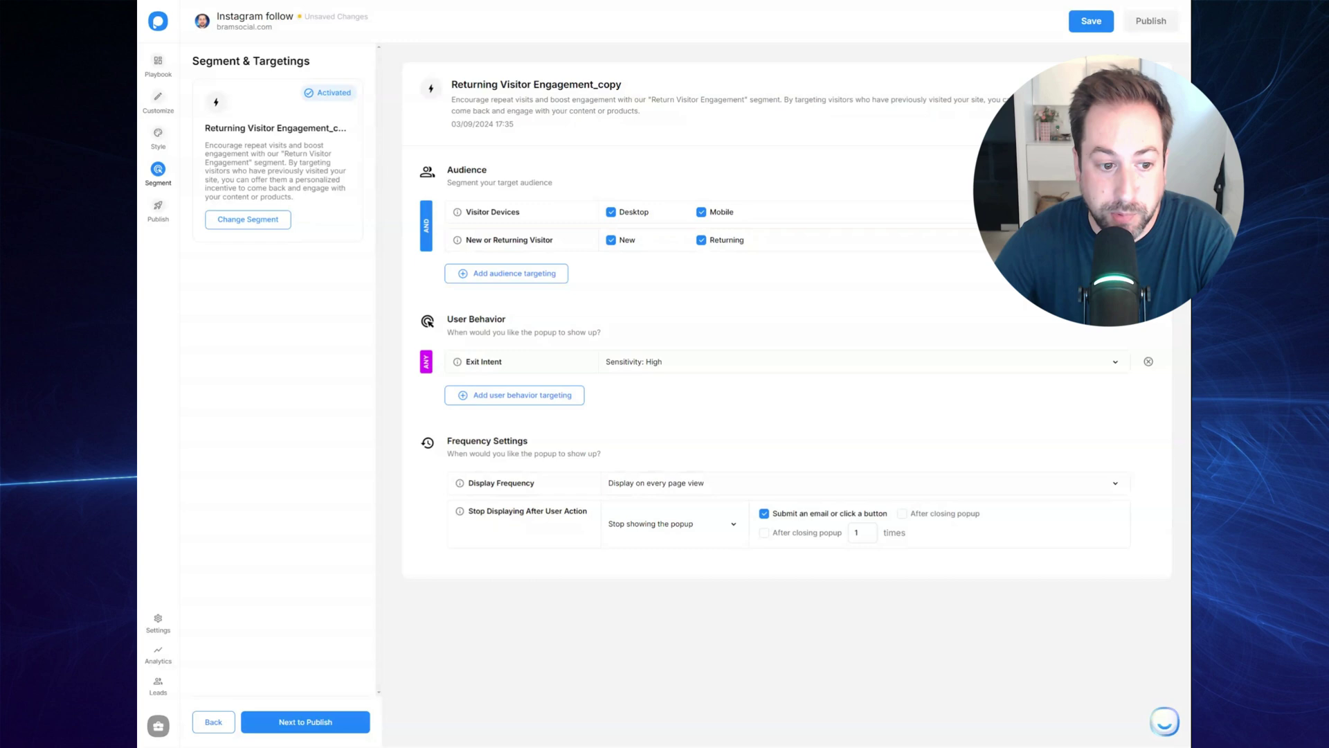
click(902, 513)
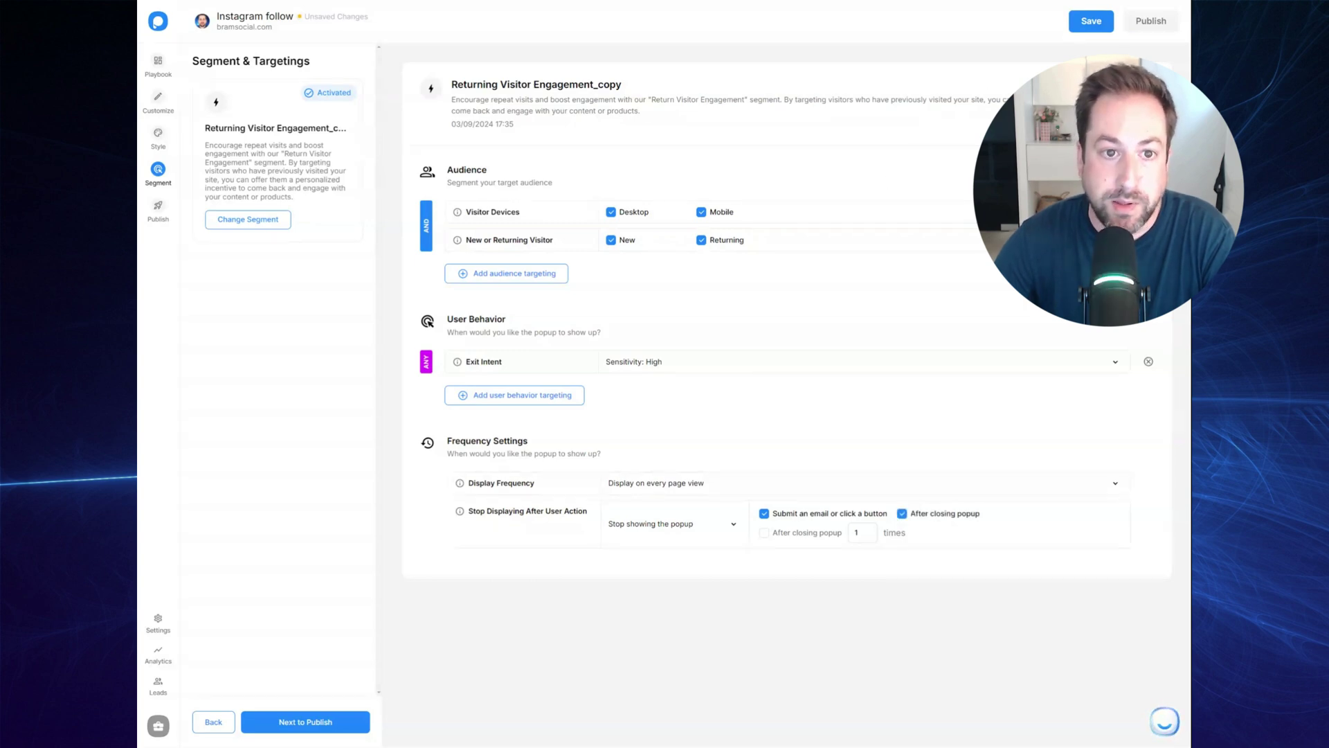
click(1080, 20)
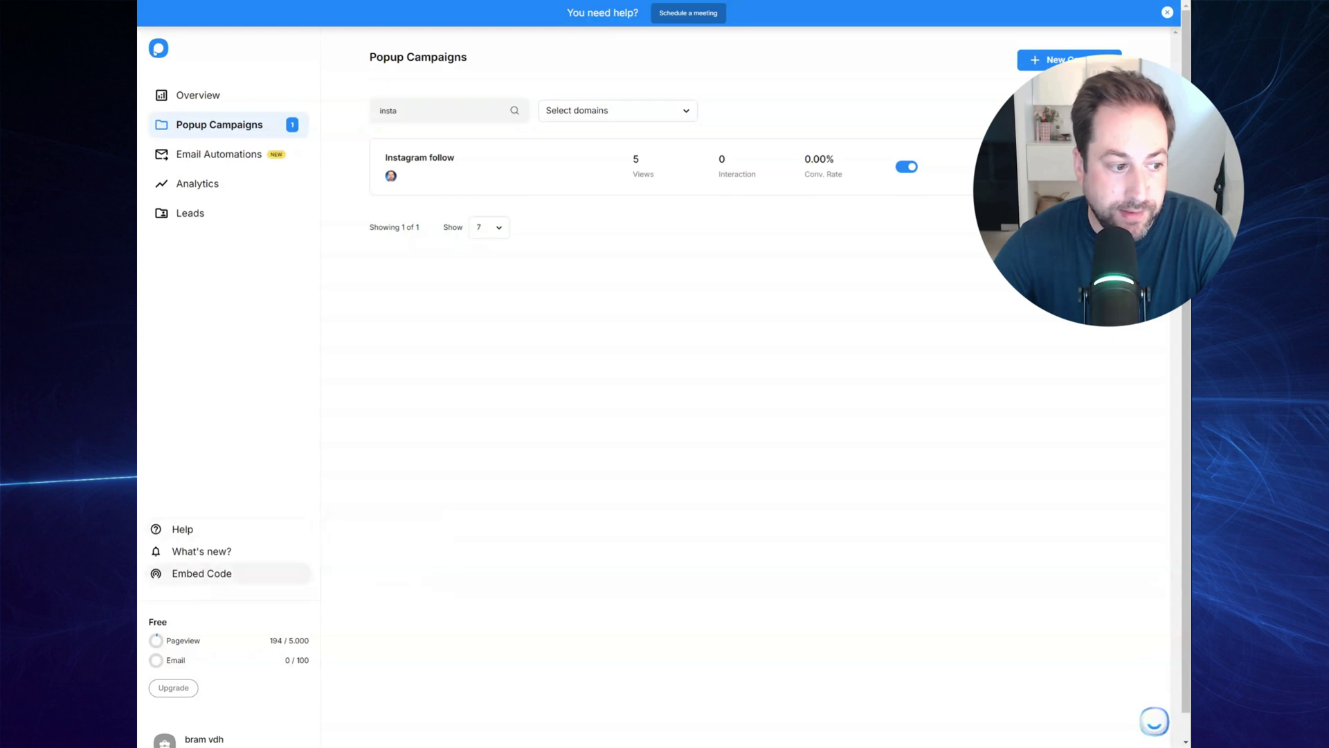
Copy the Google Tag Manager version of the Popupsmart embed code to the clipboard.
click(197, 579)
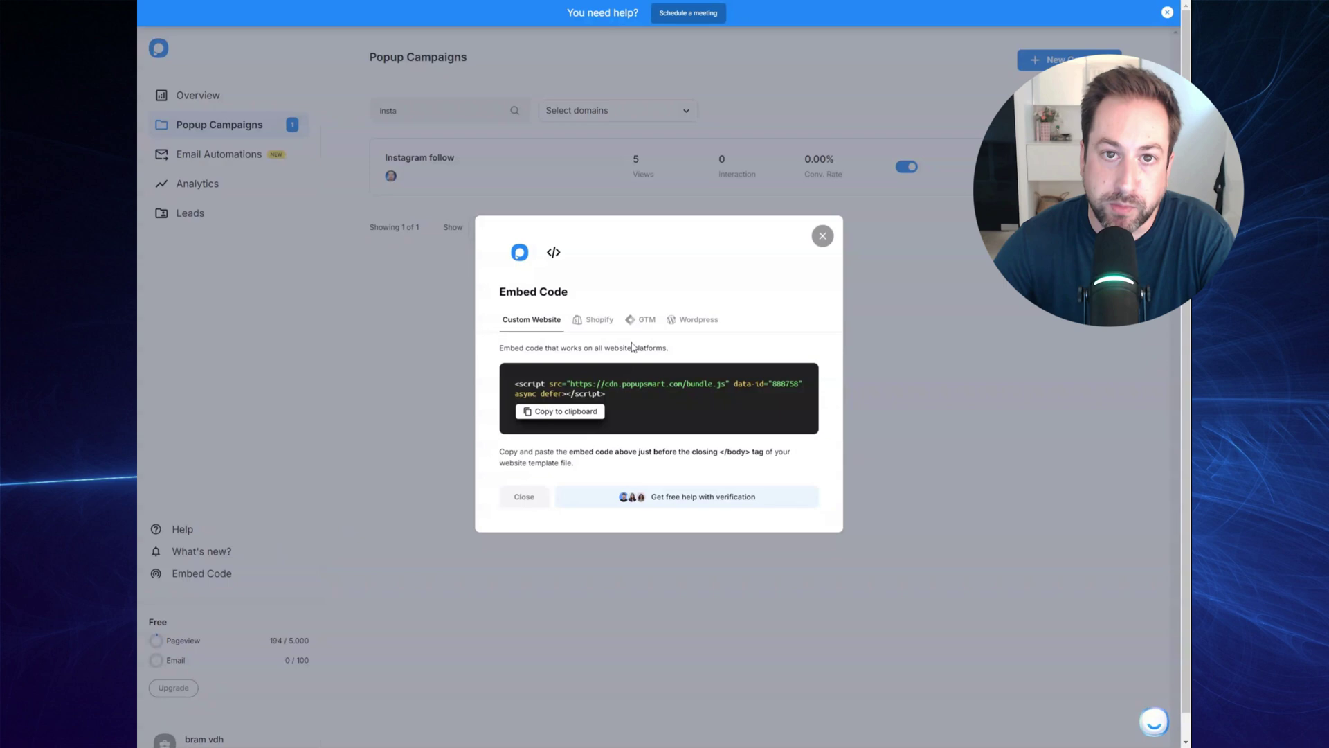
click(644, 322)
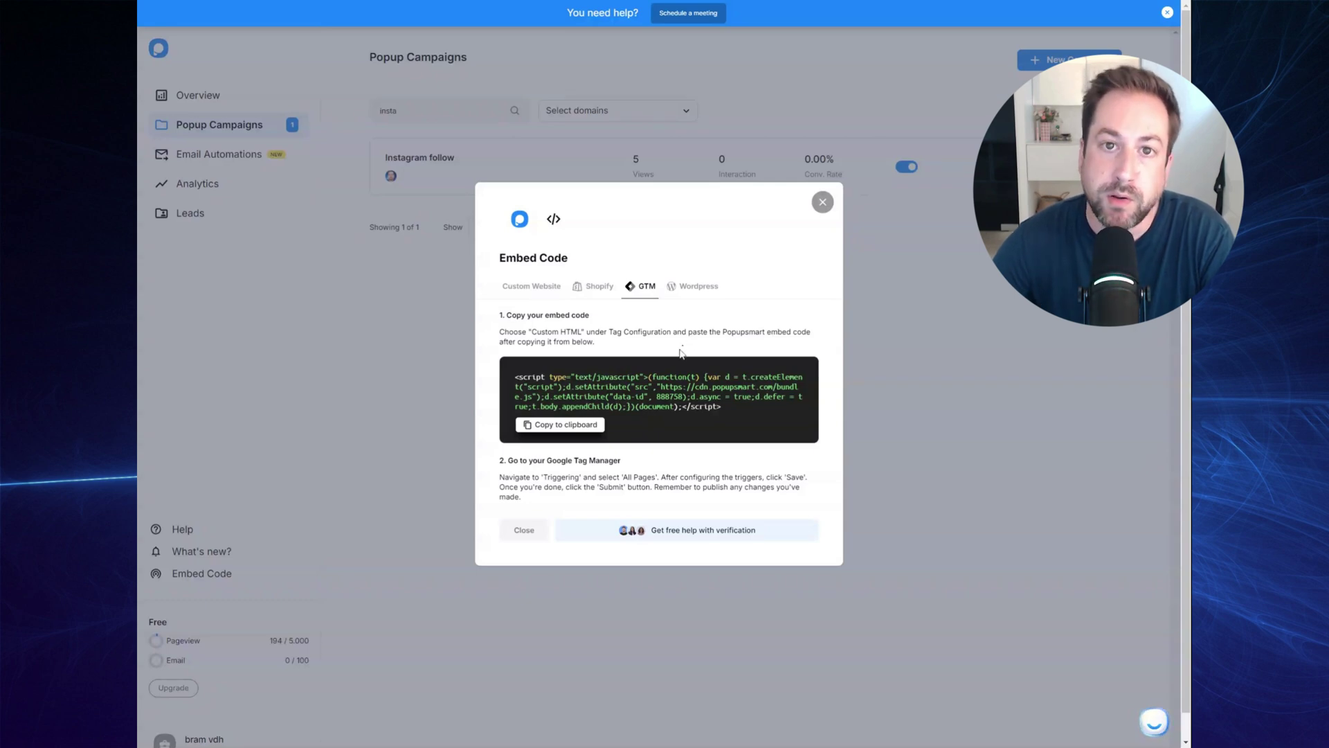
click(556, 426)
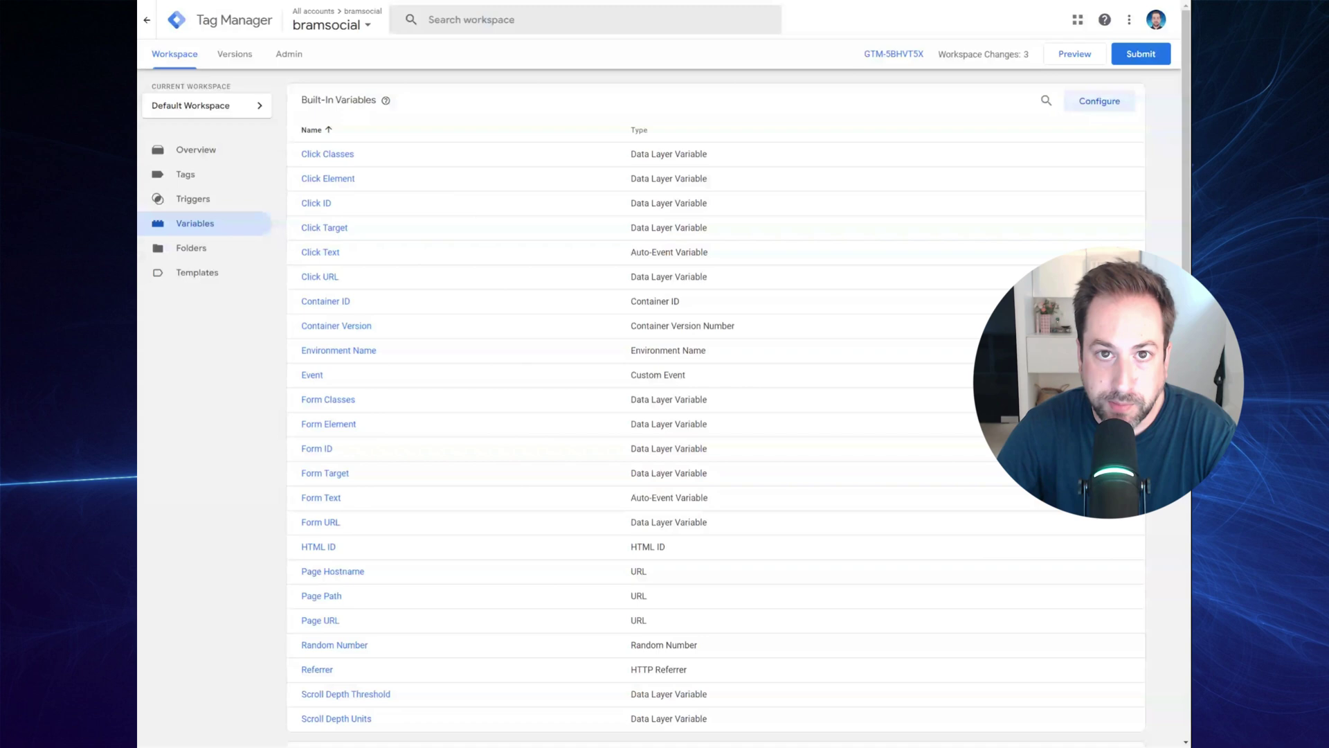
Create a new URL user-defined variable reading the Query component with key utm_source.
scroll(716, 374, down, 6)
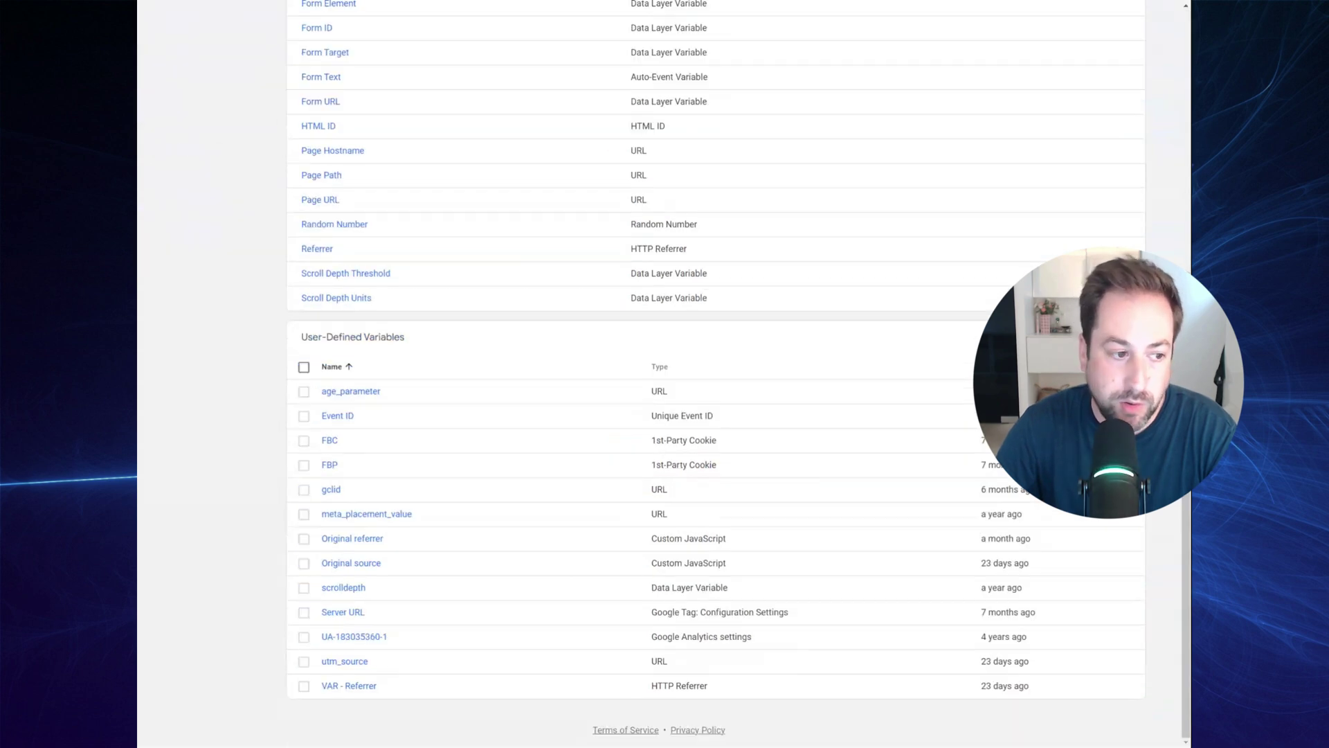
click(1115, 336)
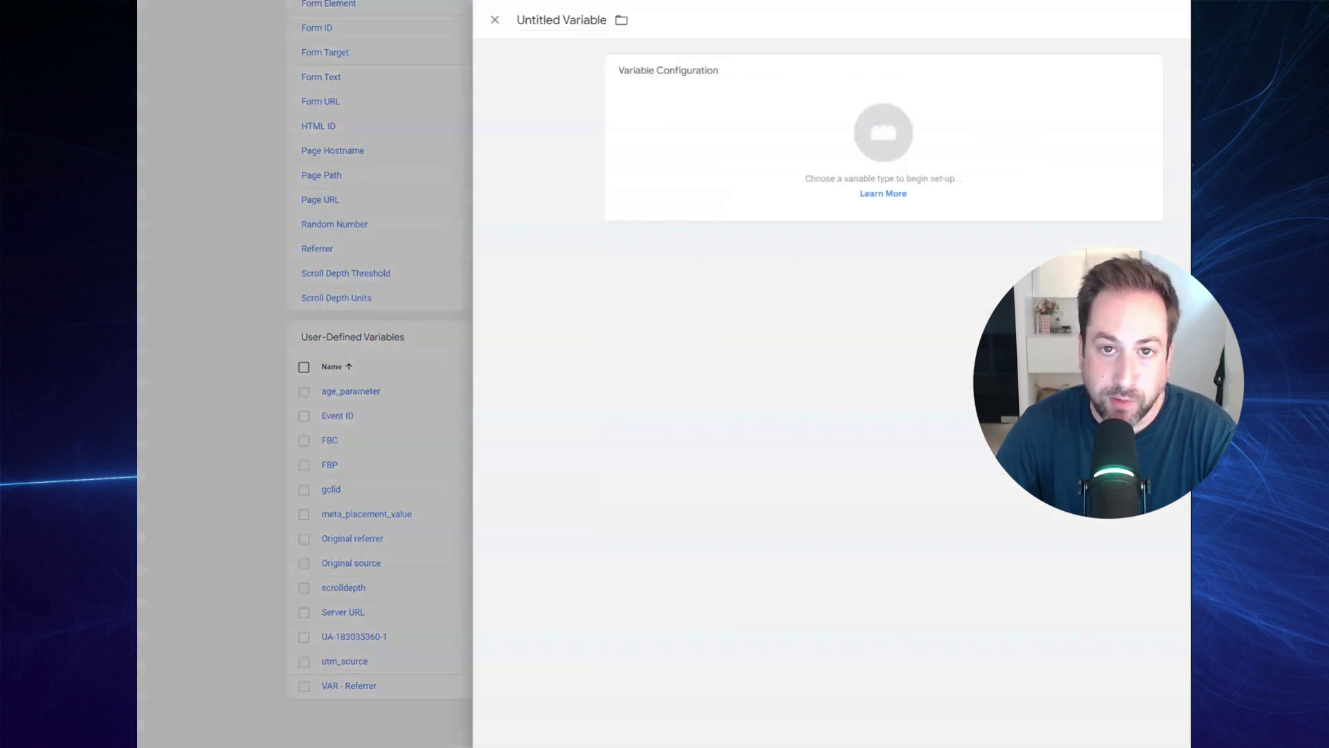
click(914, 177)
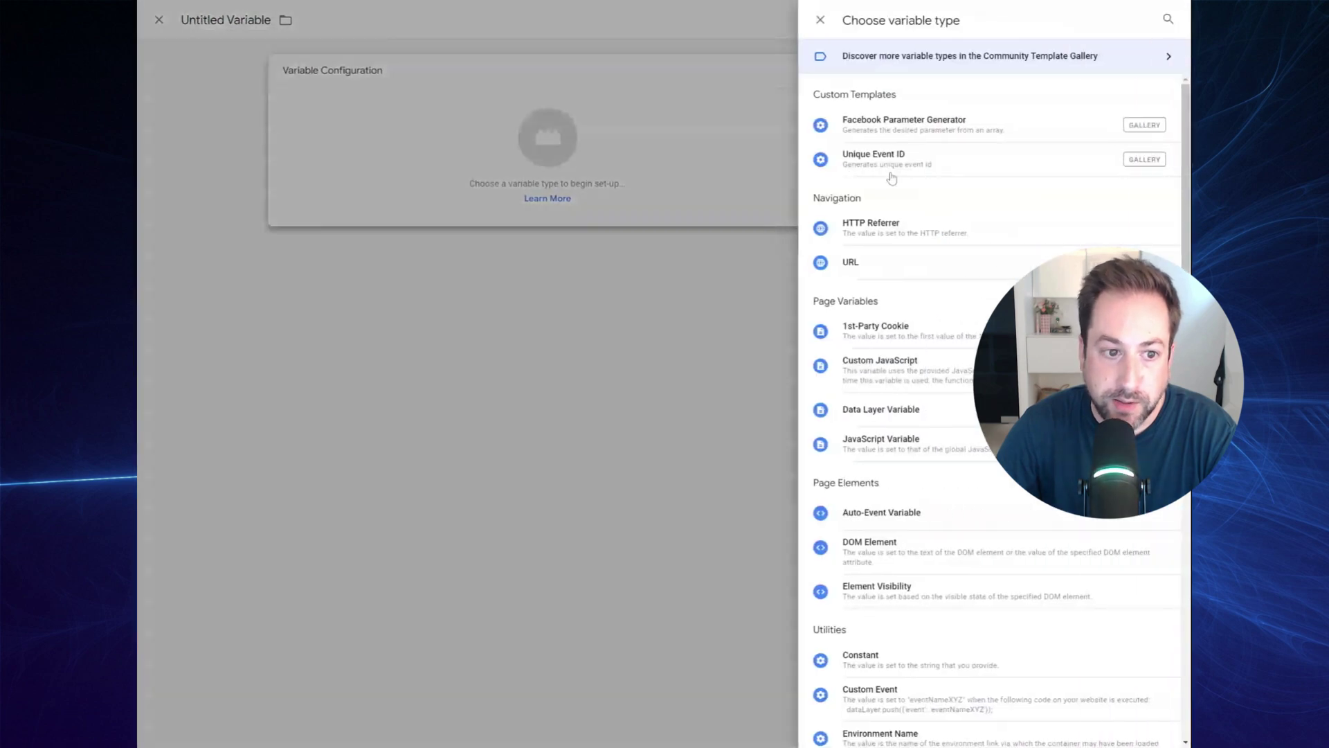
click(897, 275)
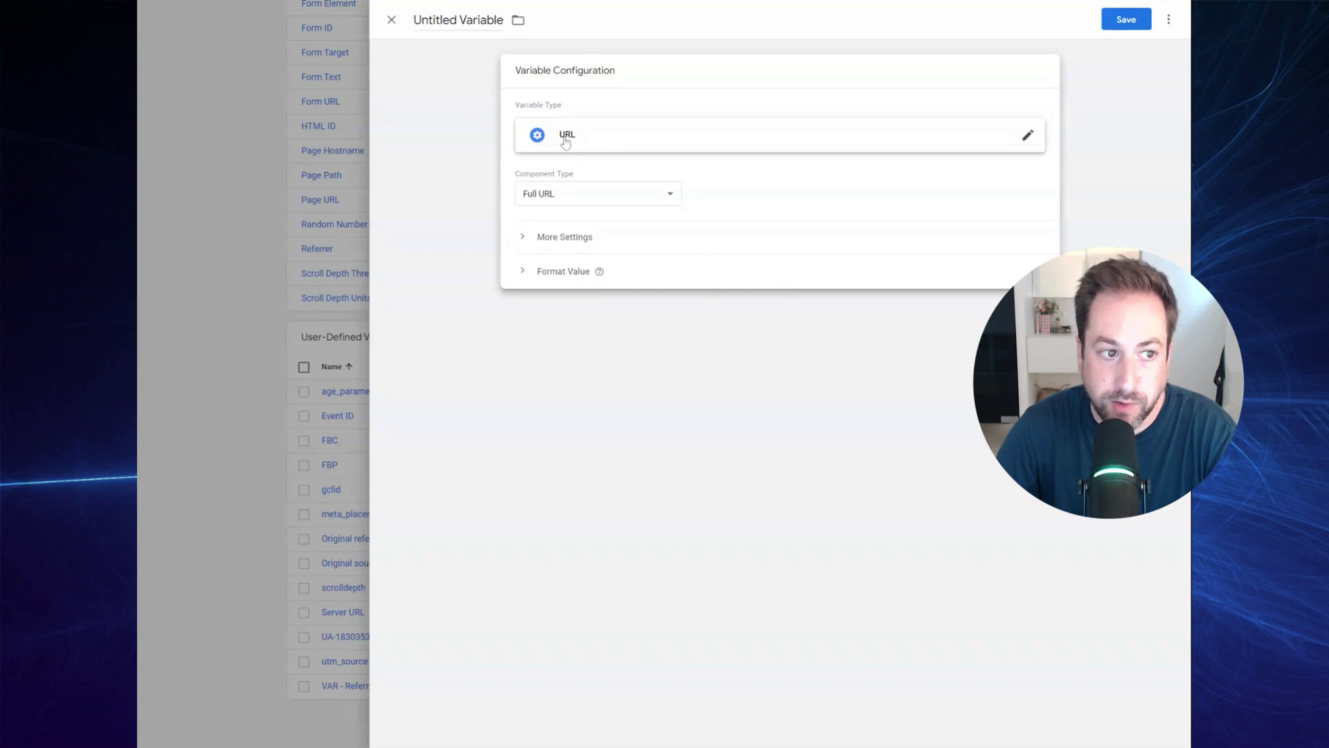
click(559, 199)
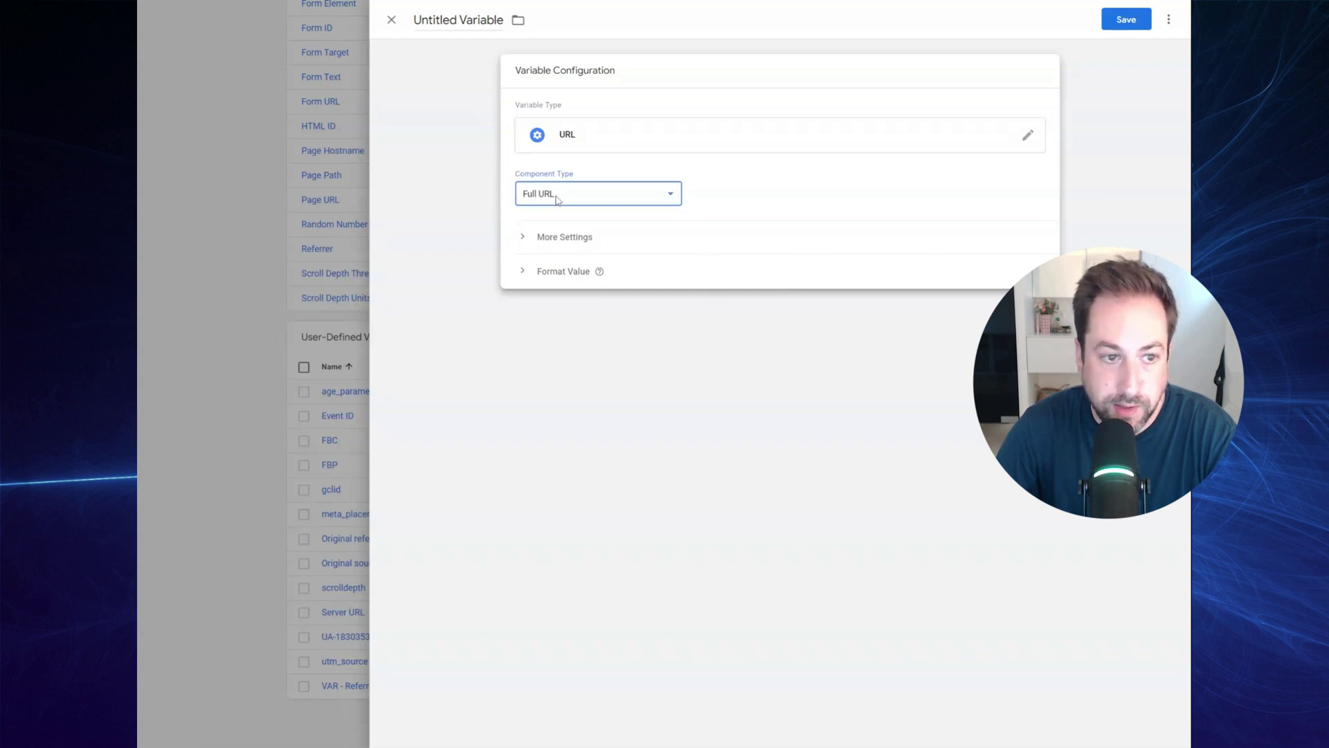
click(557, 304)
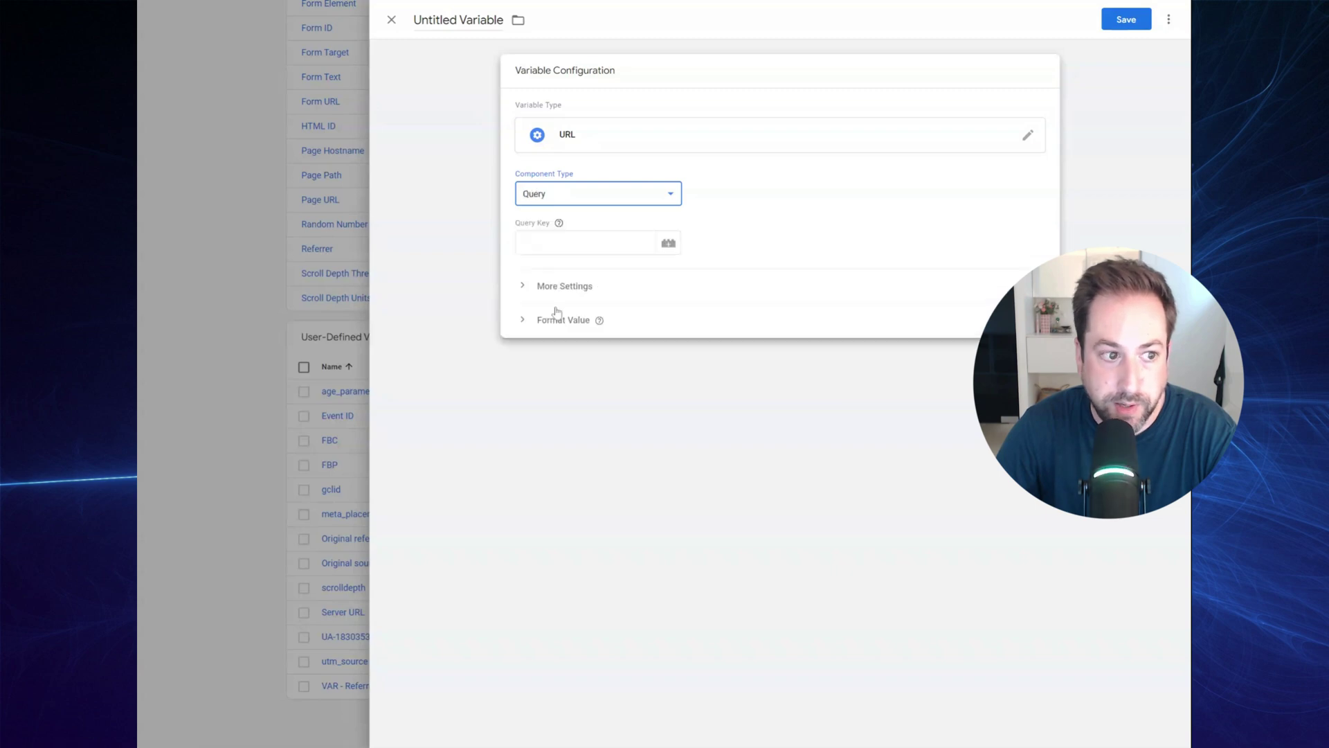
click(561, 244)
text(utm)
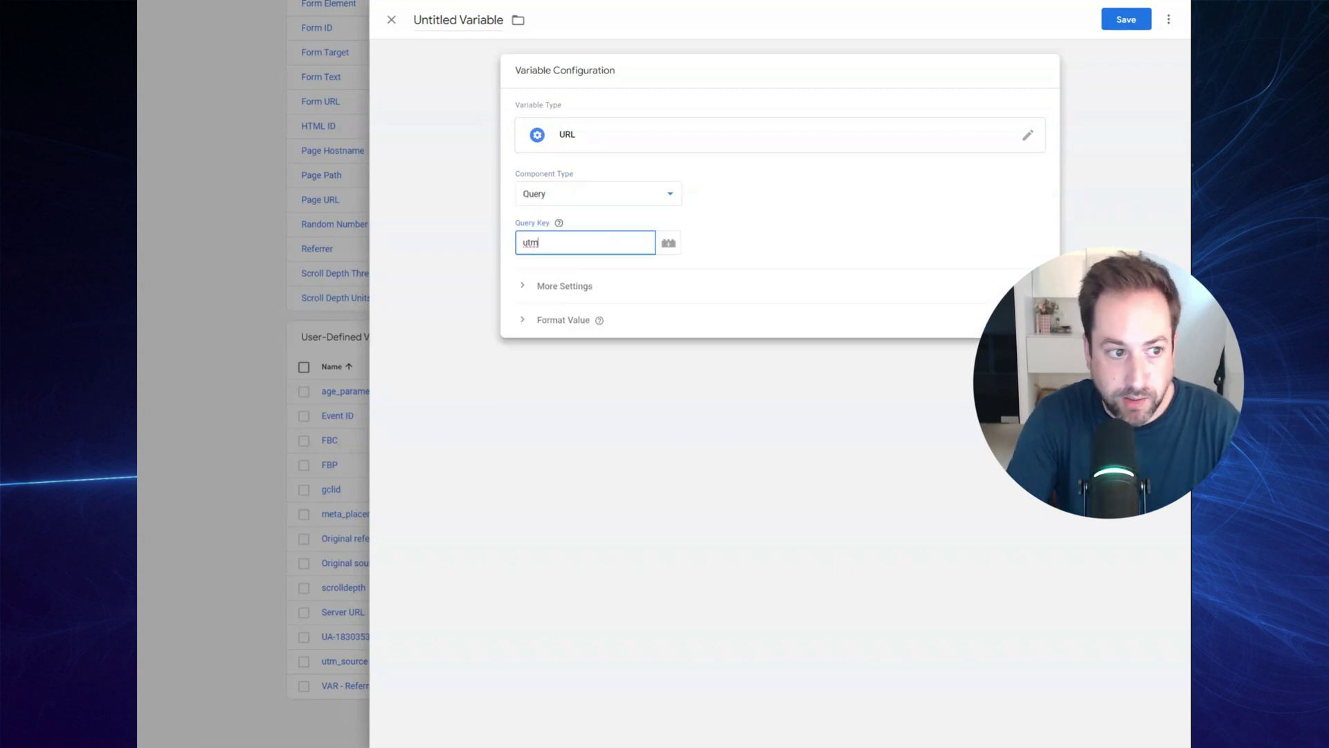
text(_sour)
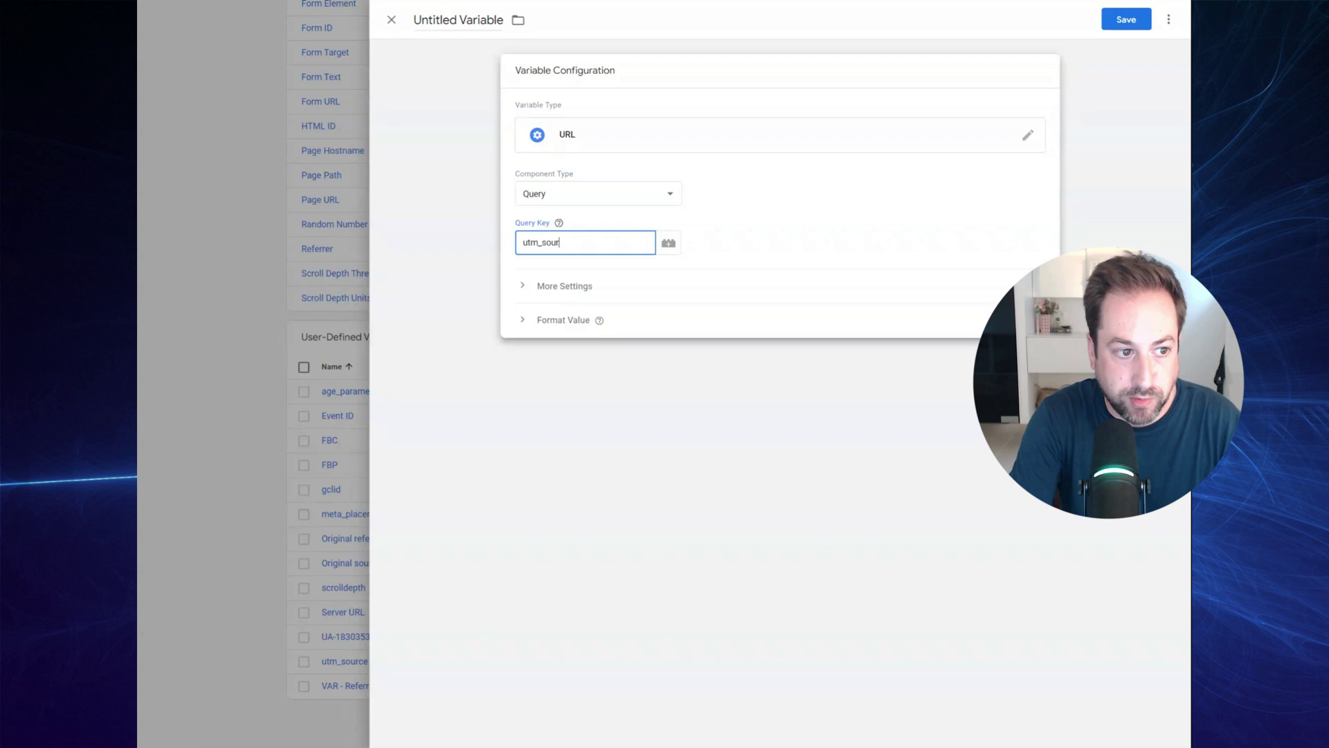
text(ce)
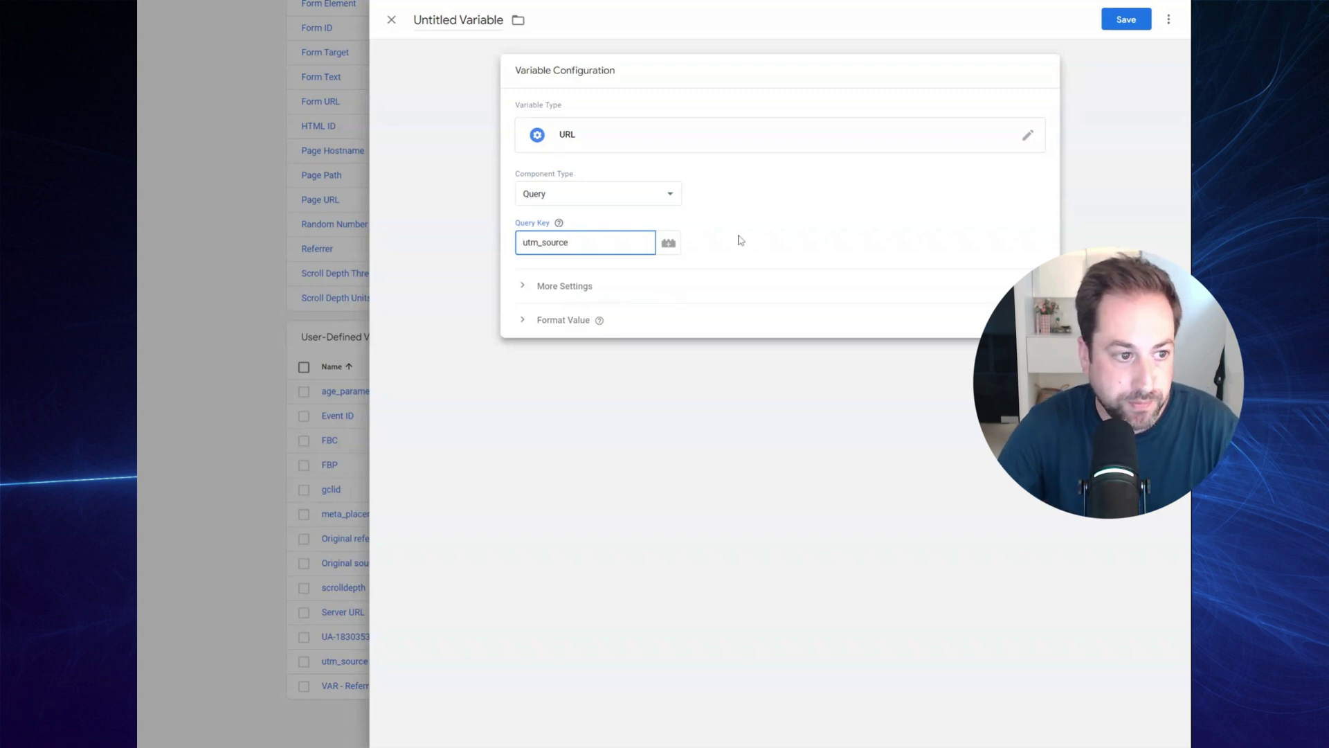
Name the variable utm_source and save it.
click(444, 19)
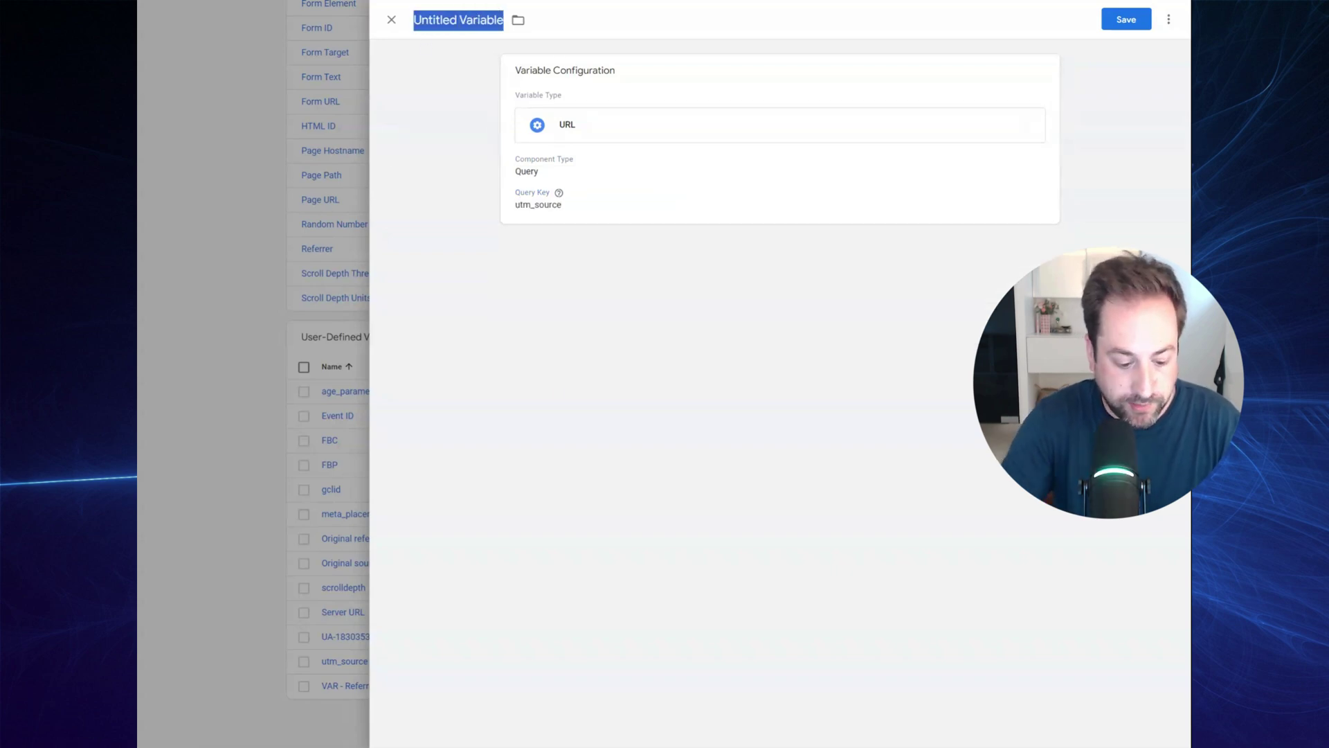
text(utm_)
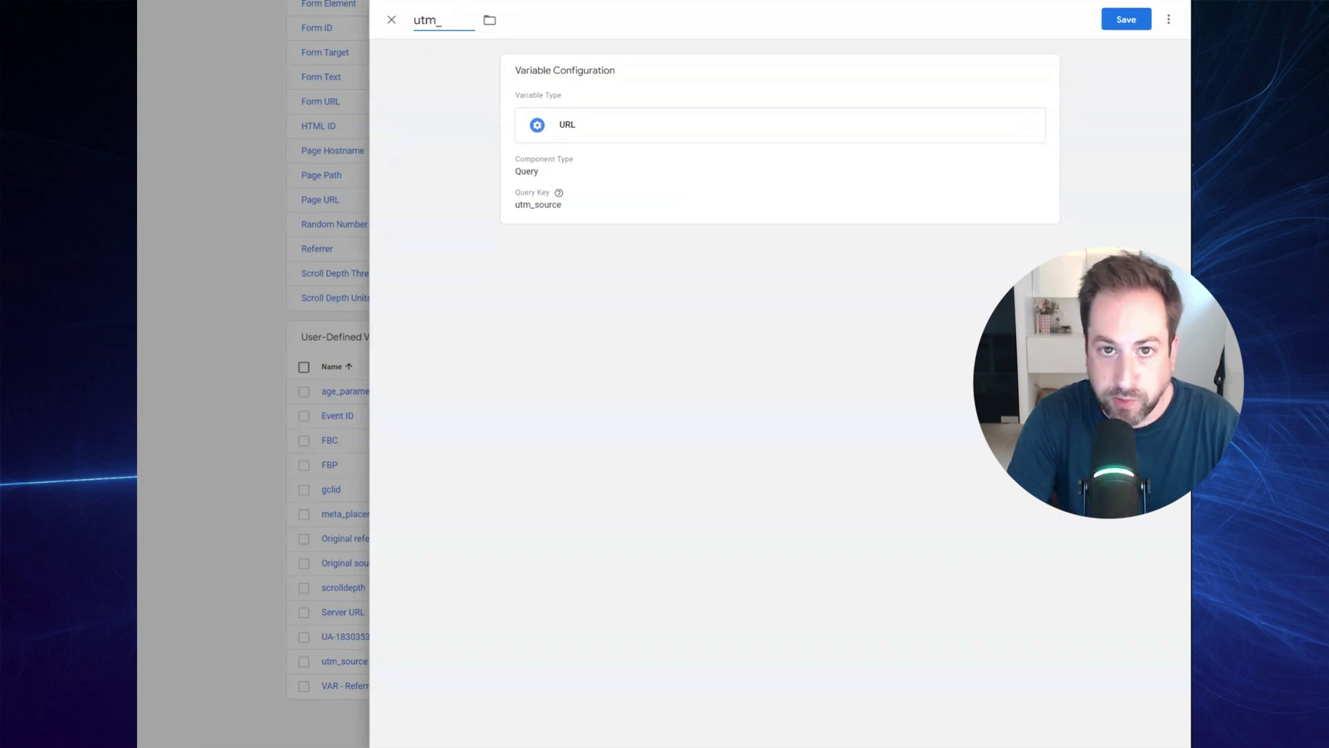
text(sr)
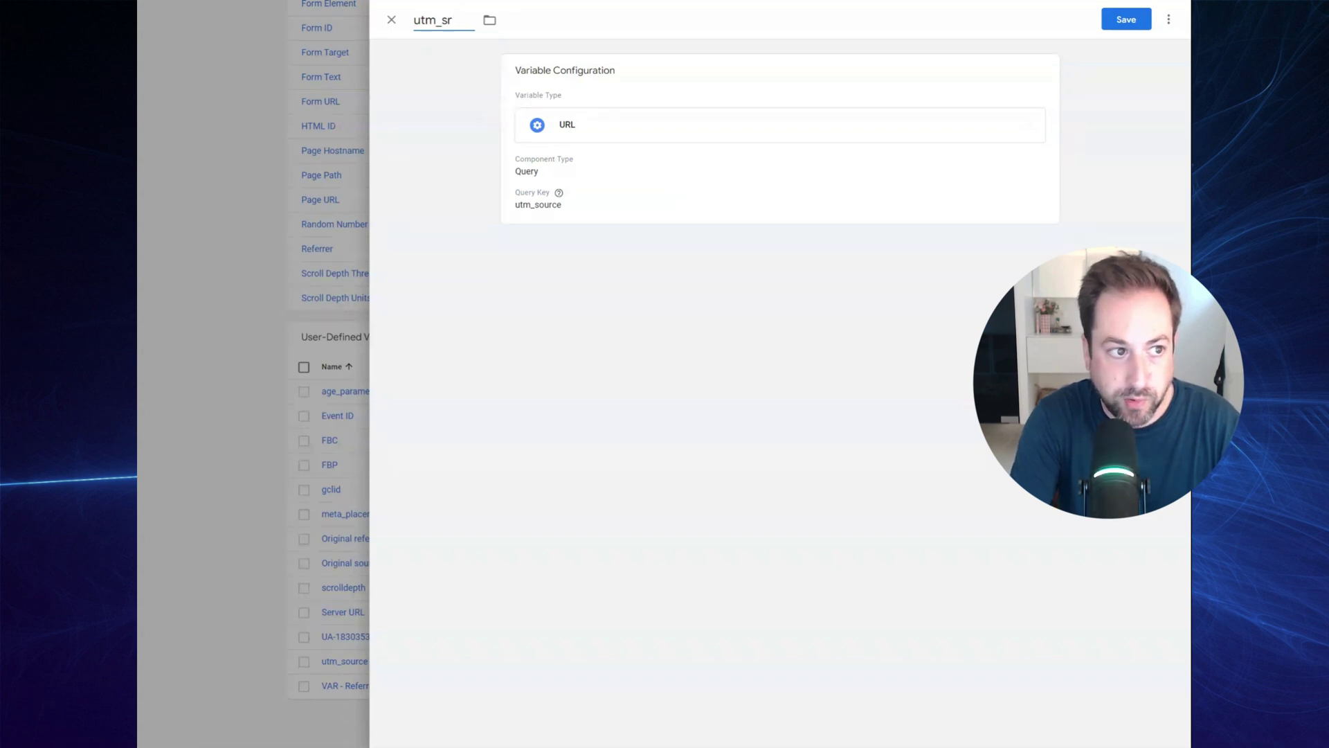
key(BackSpace)
text(ource)
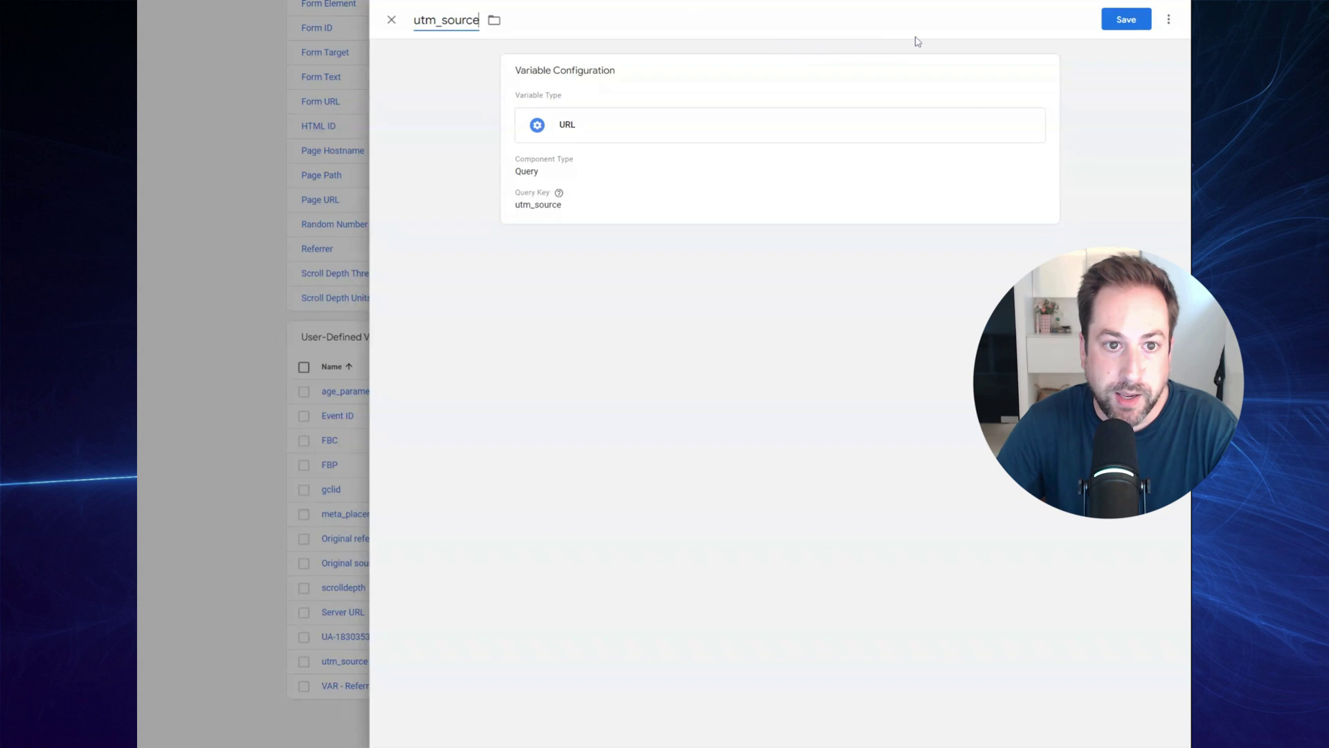
click(1127, 21)
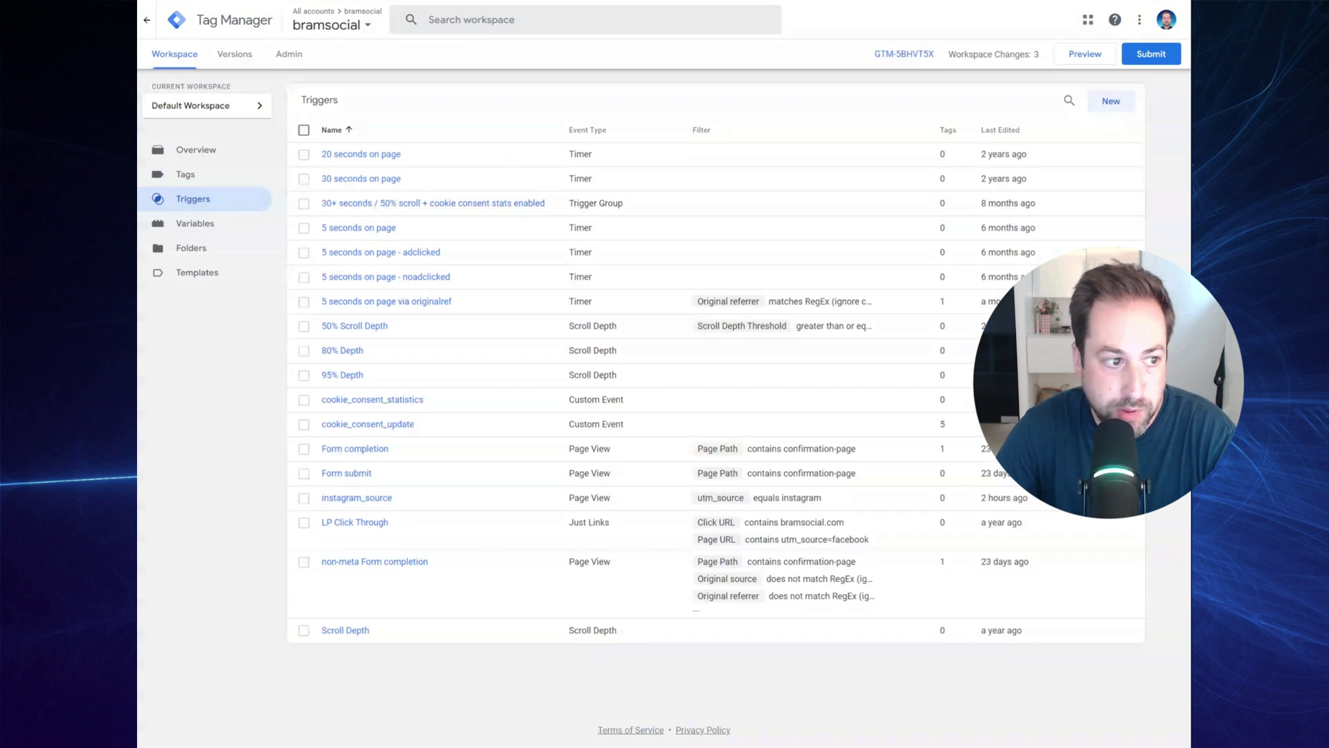
Create a Page View trigger firing on some page views where utm_source equals instagram.
click(1100, 107)
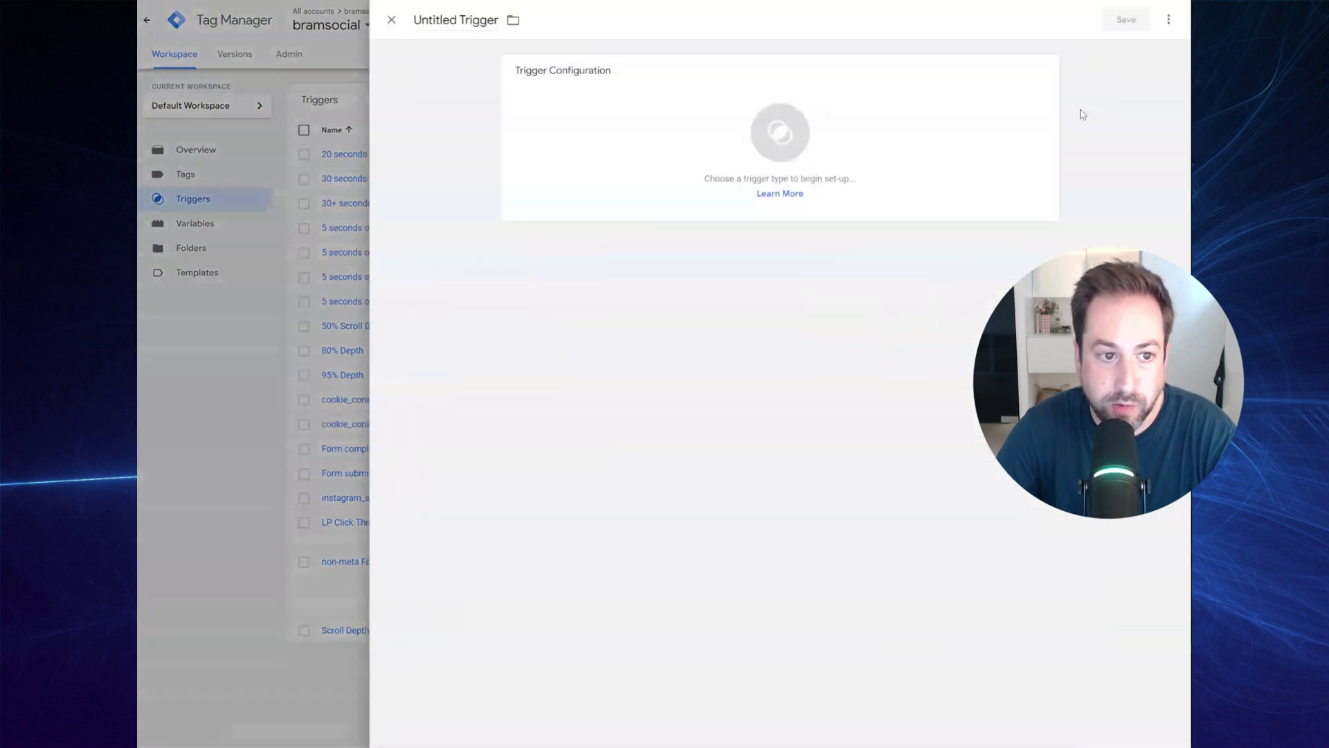
click(882, 131)
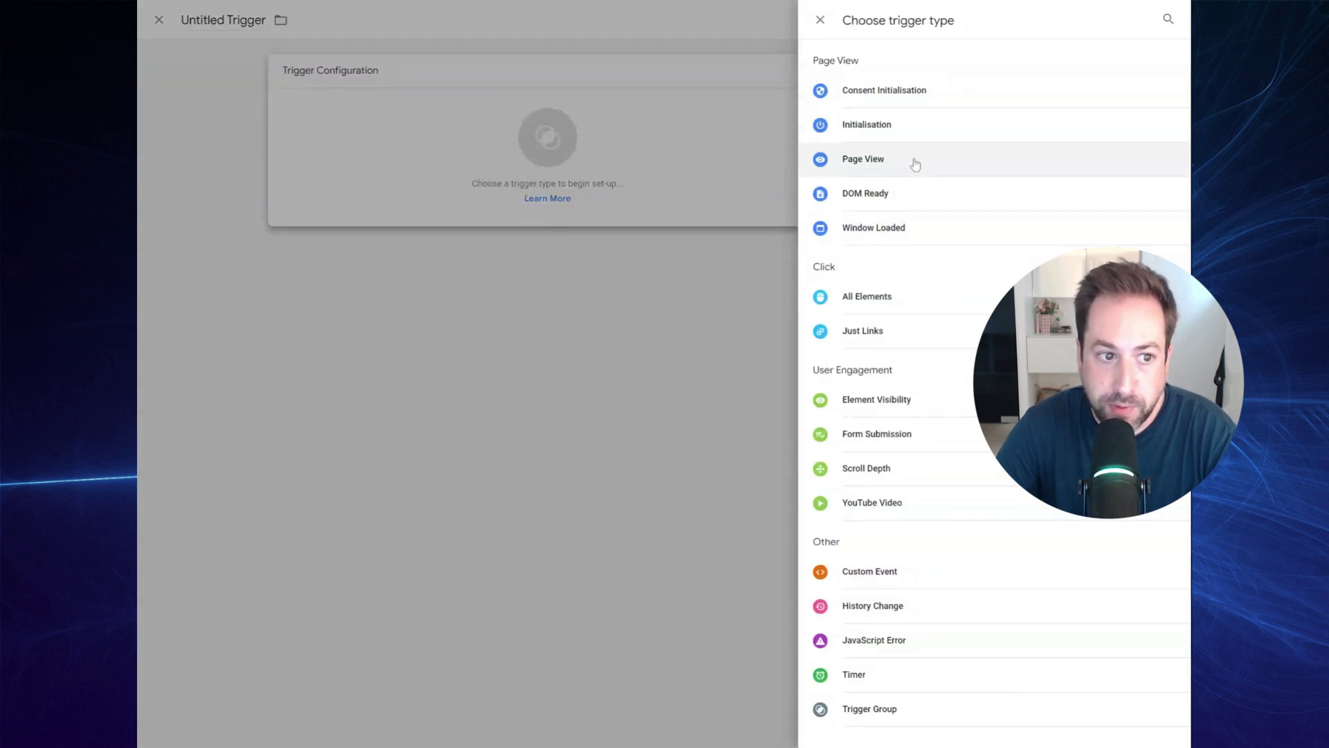
click(916, 164)
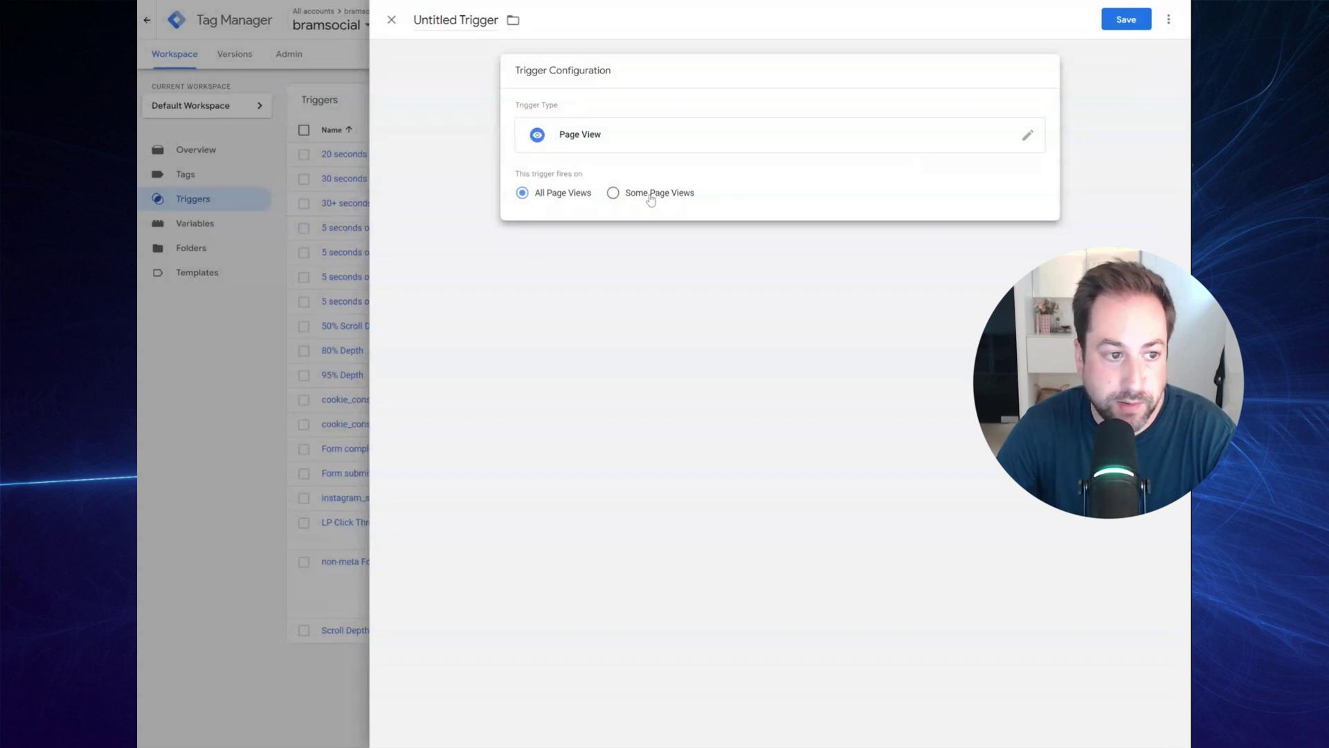
click(625, 197)
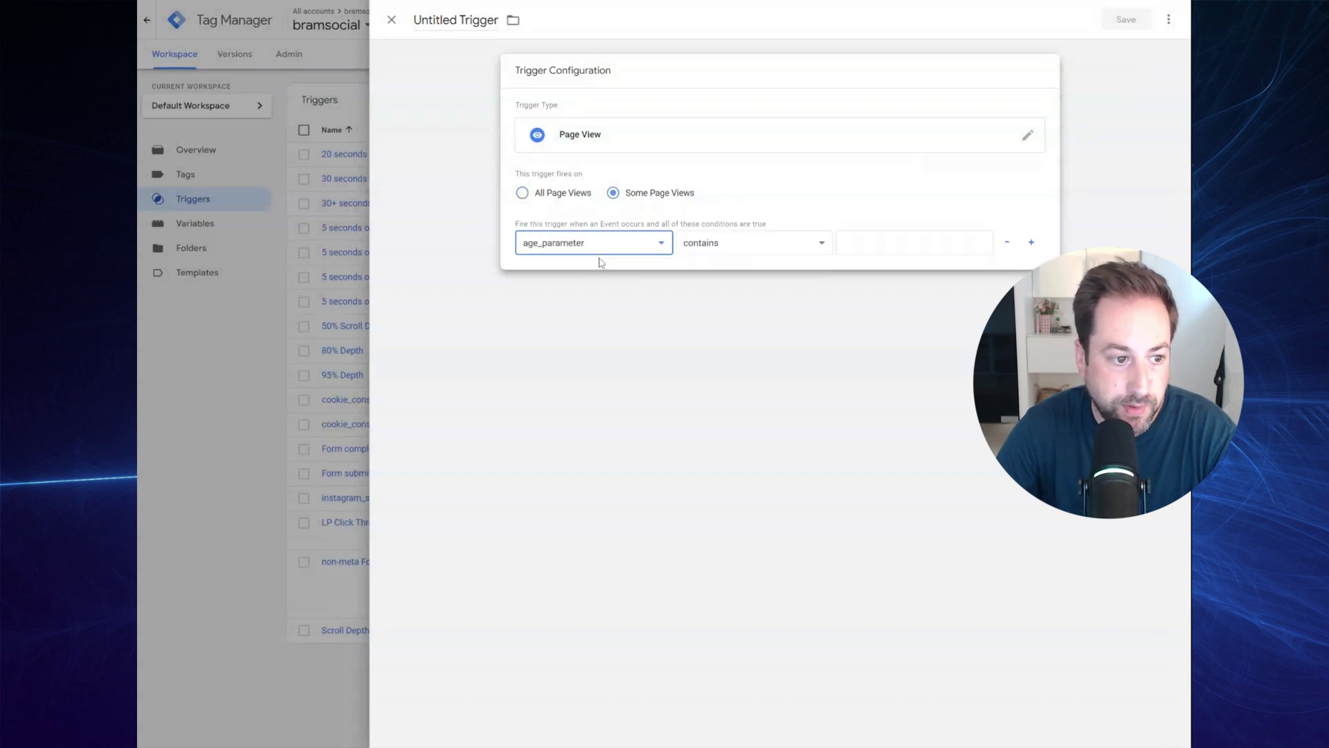
click(601, 261)
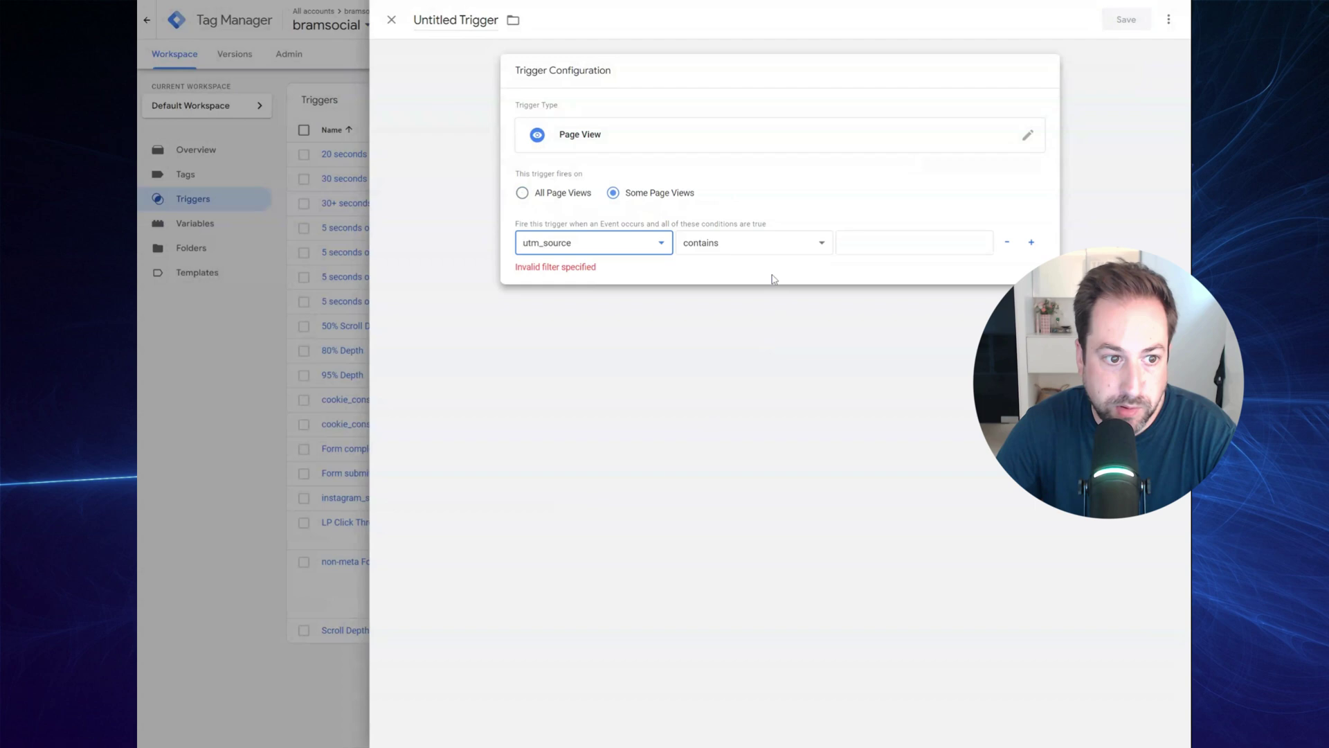
click(743, 253)
click(738, 274)
click(914, 243)
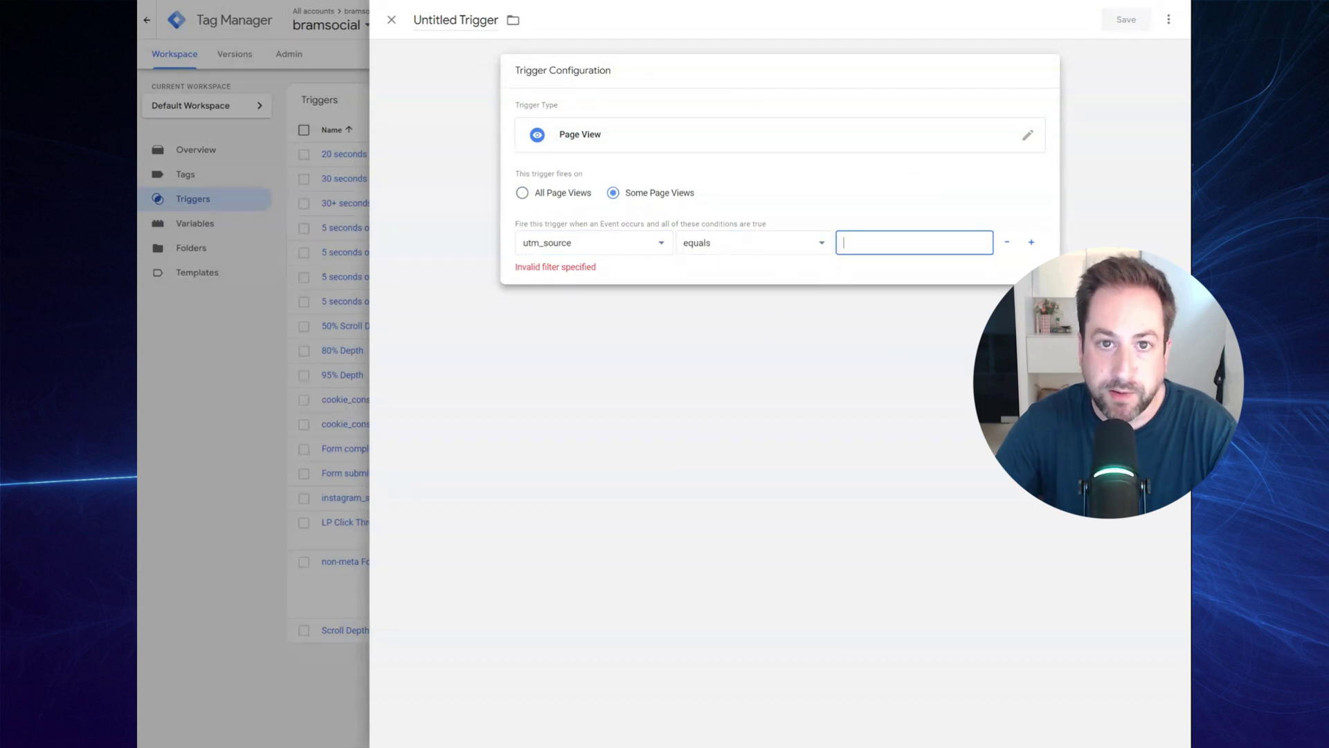
text(instagra)
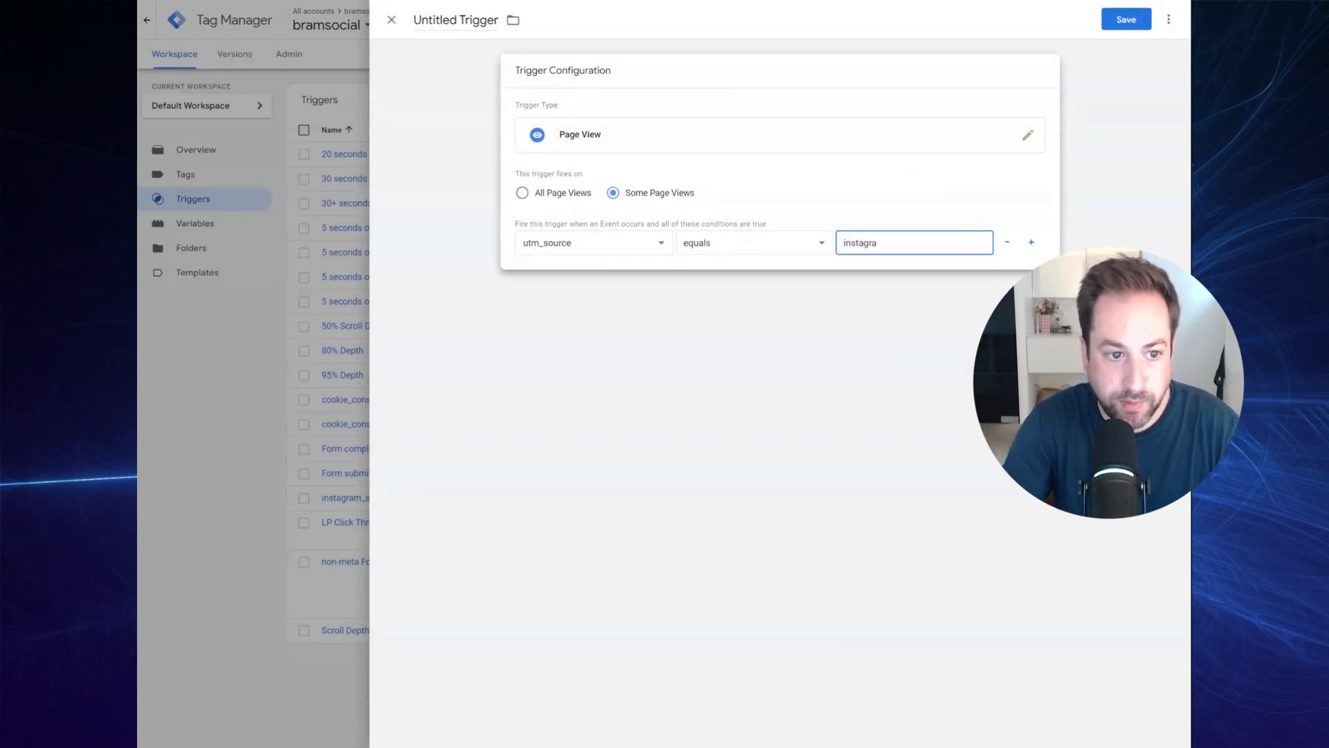
text(m)
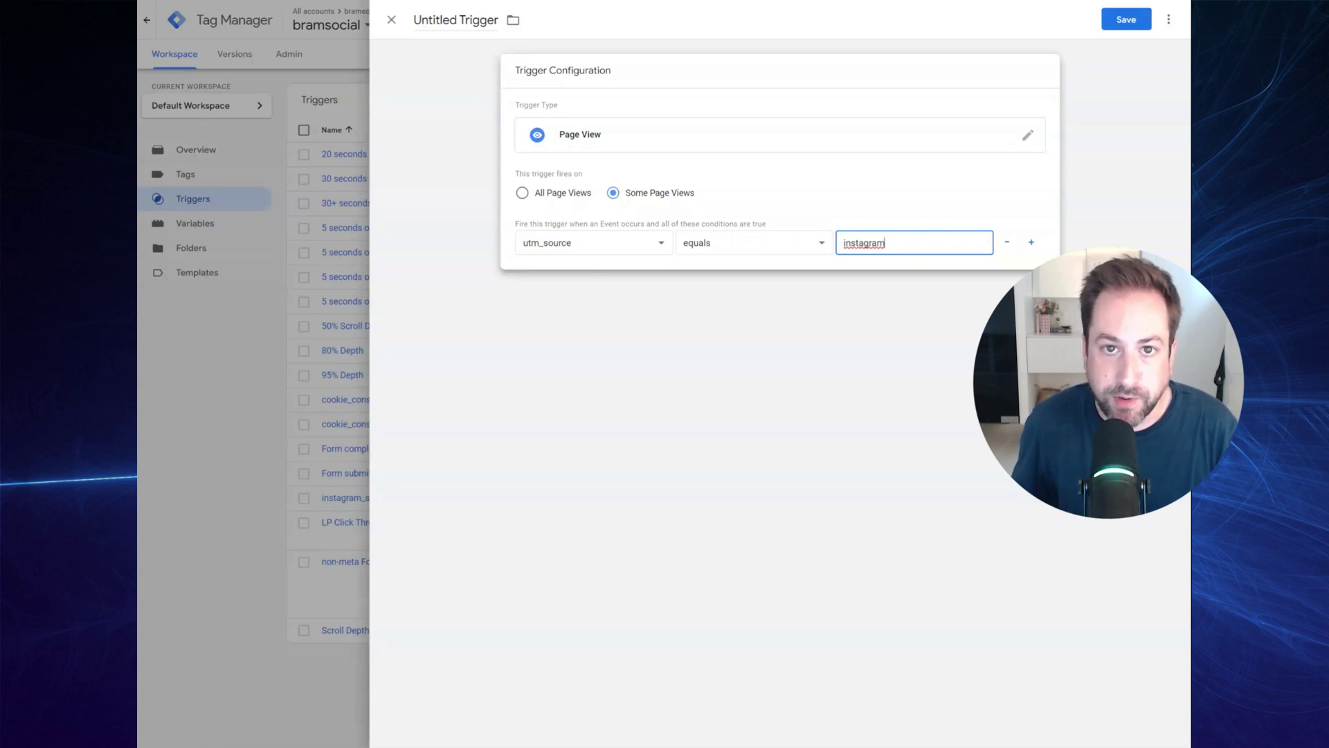
Rename the trigger to instagram_source.
click(456, 20)
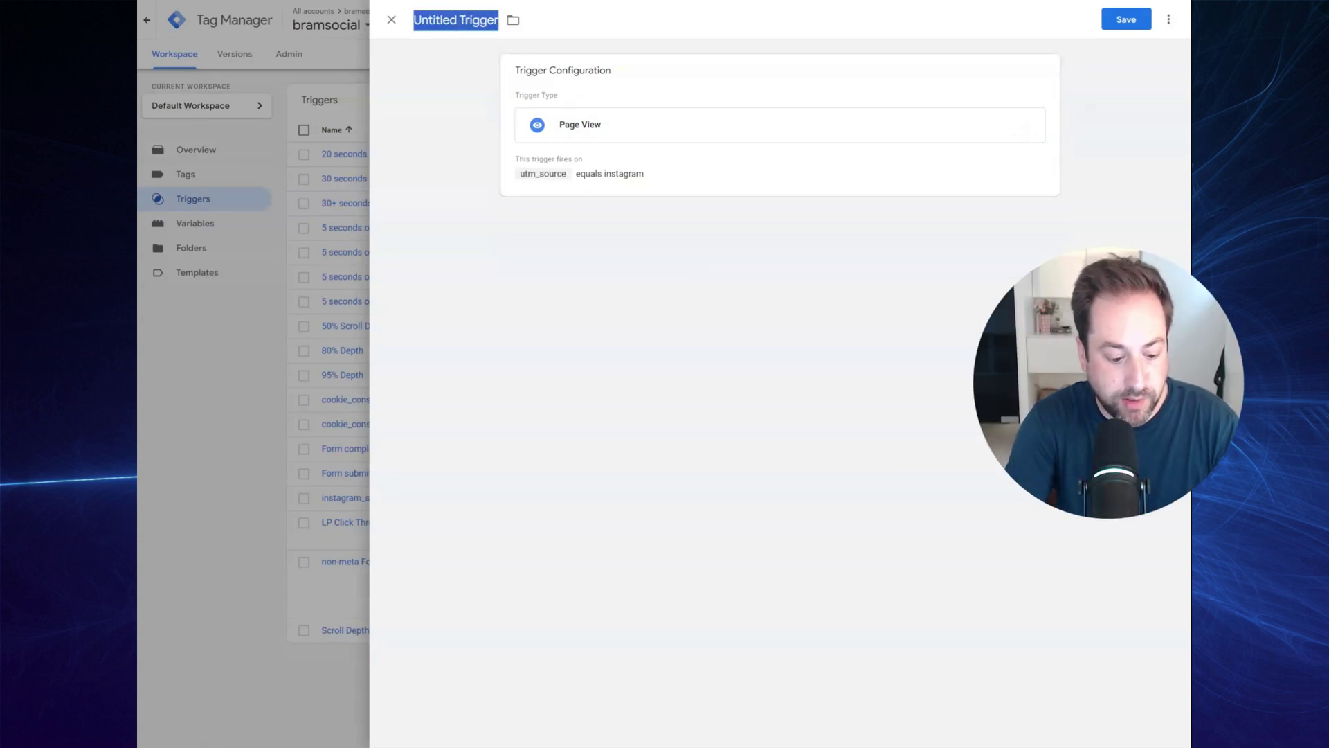
text(instagram)
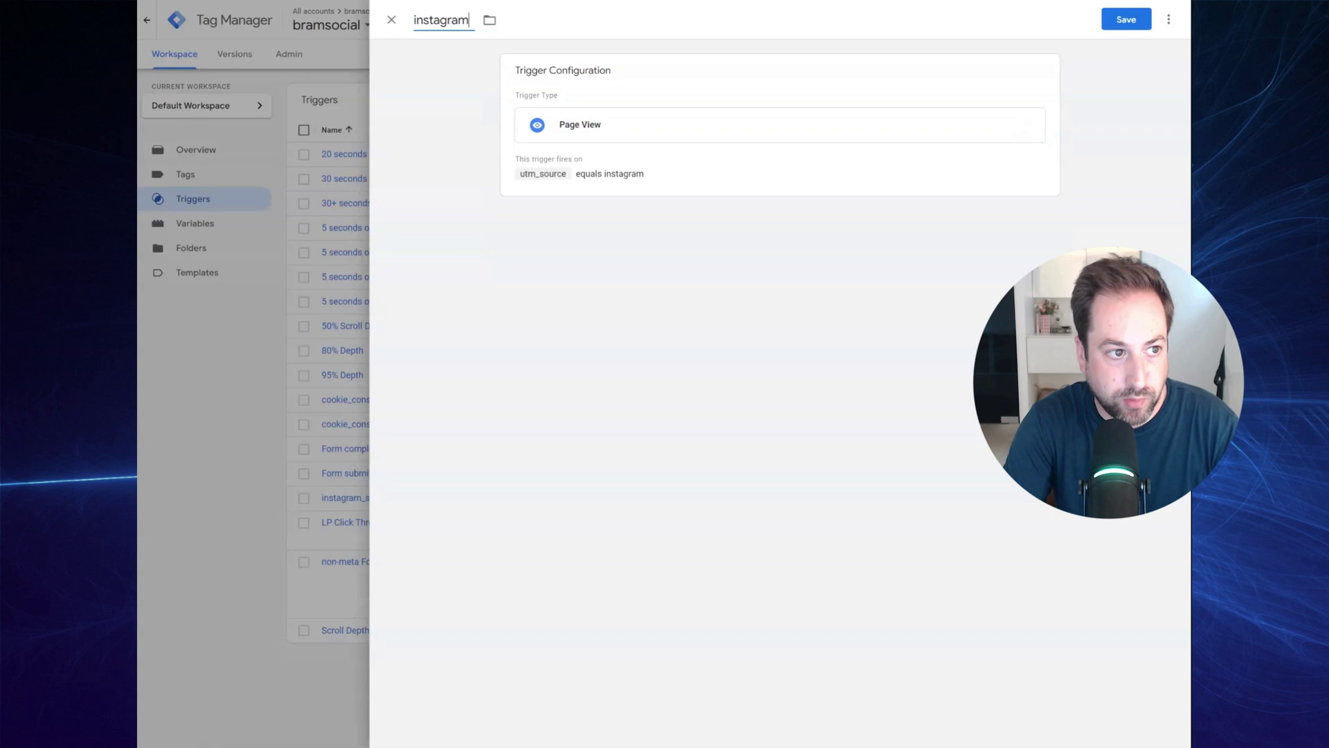
text(_source)
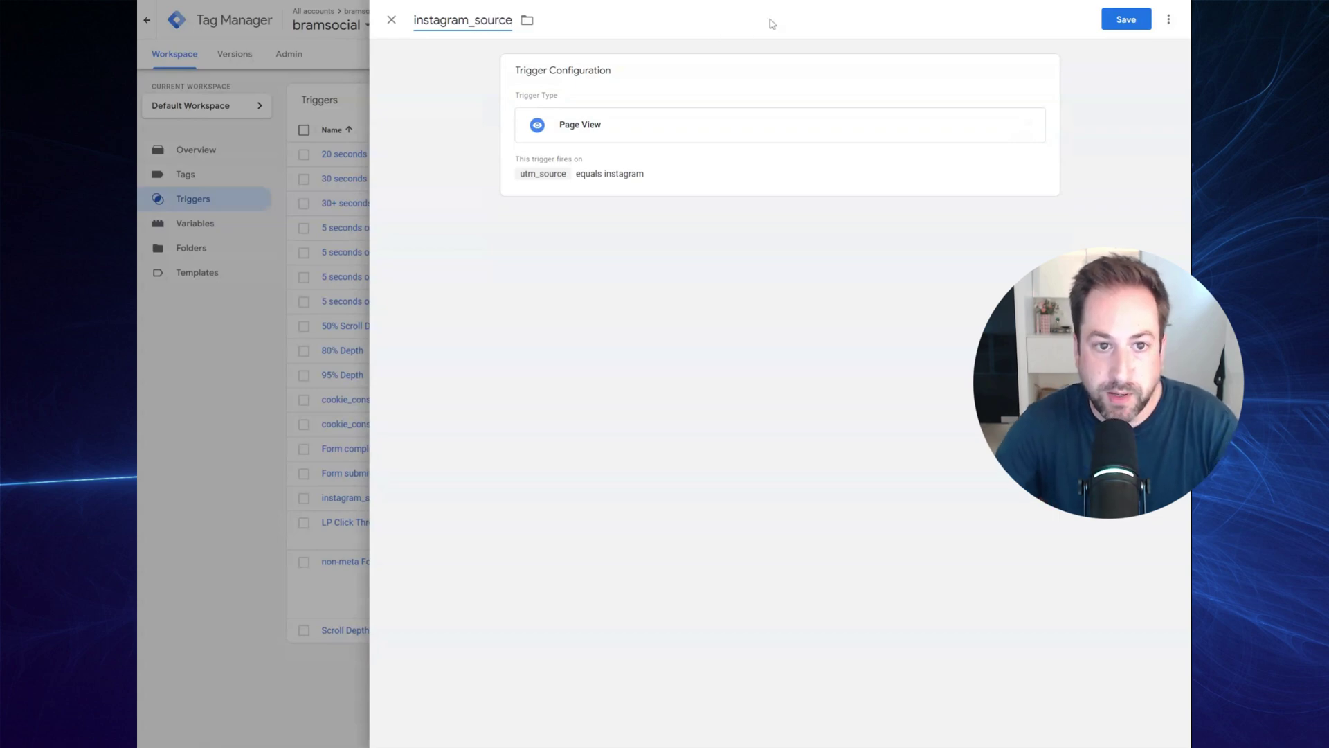
Save the trigger and create a Custom HTML tag containing the pasted Popupsmart script.
click(1101, 21)
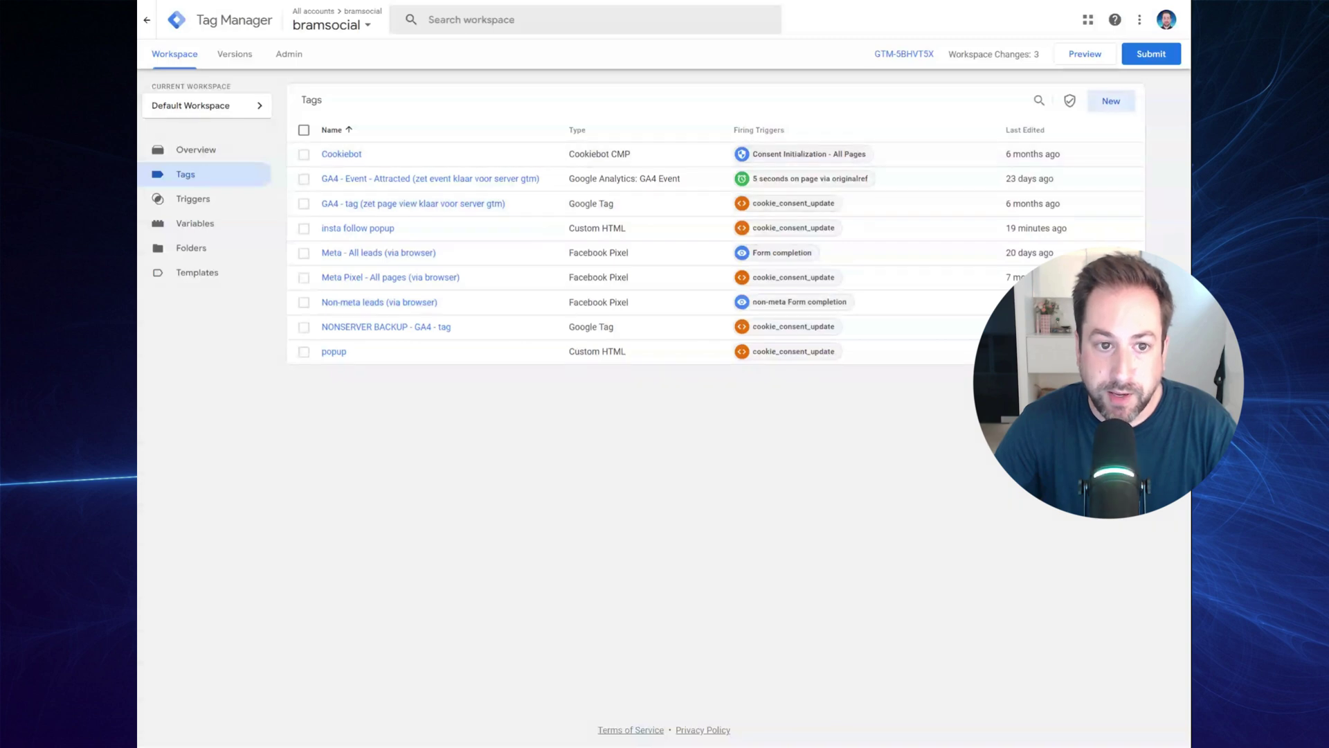
click(1111, 101)
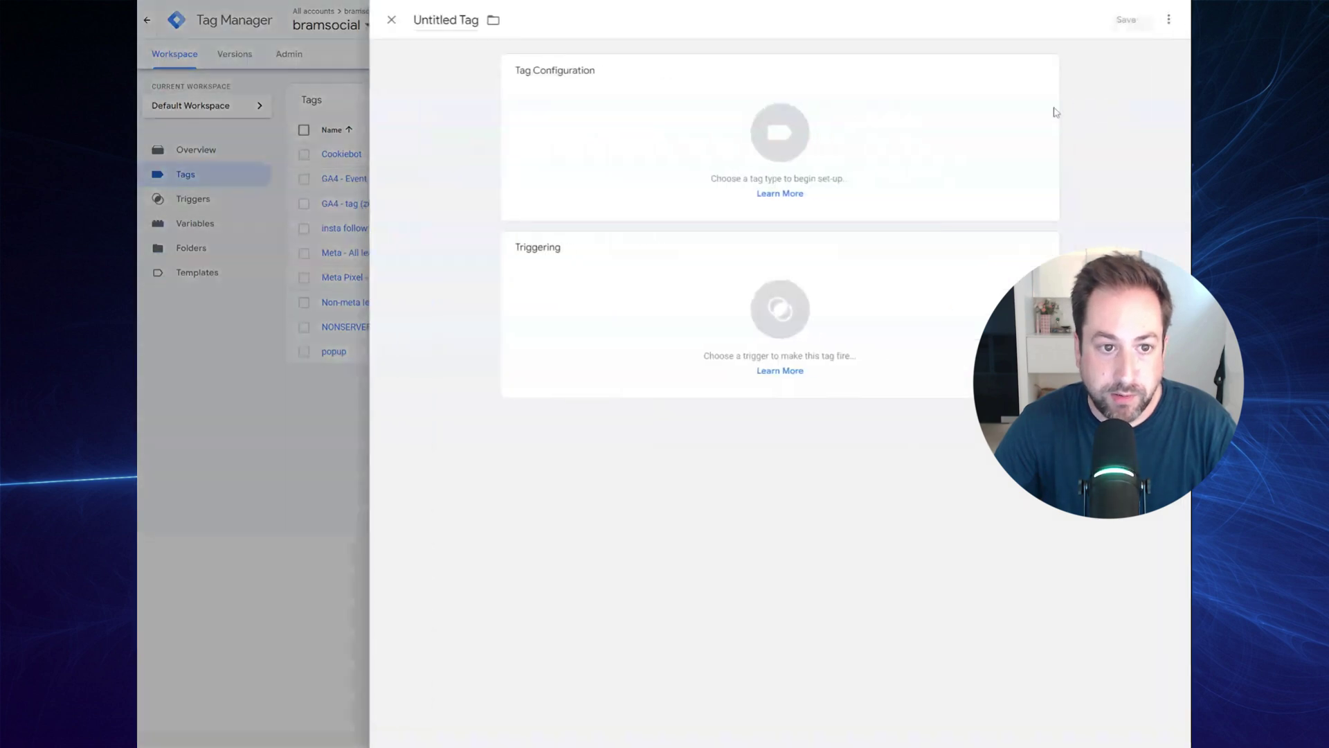
click(837, 119)
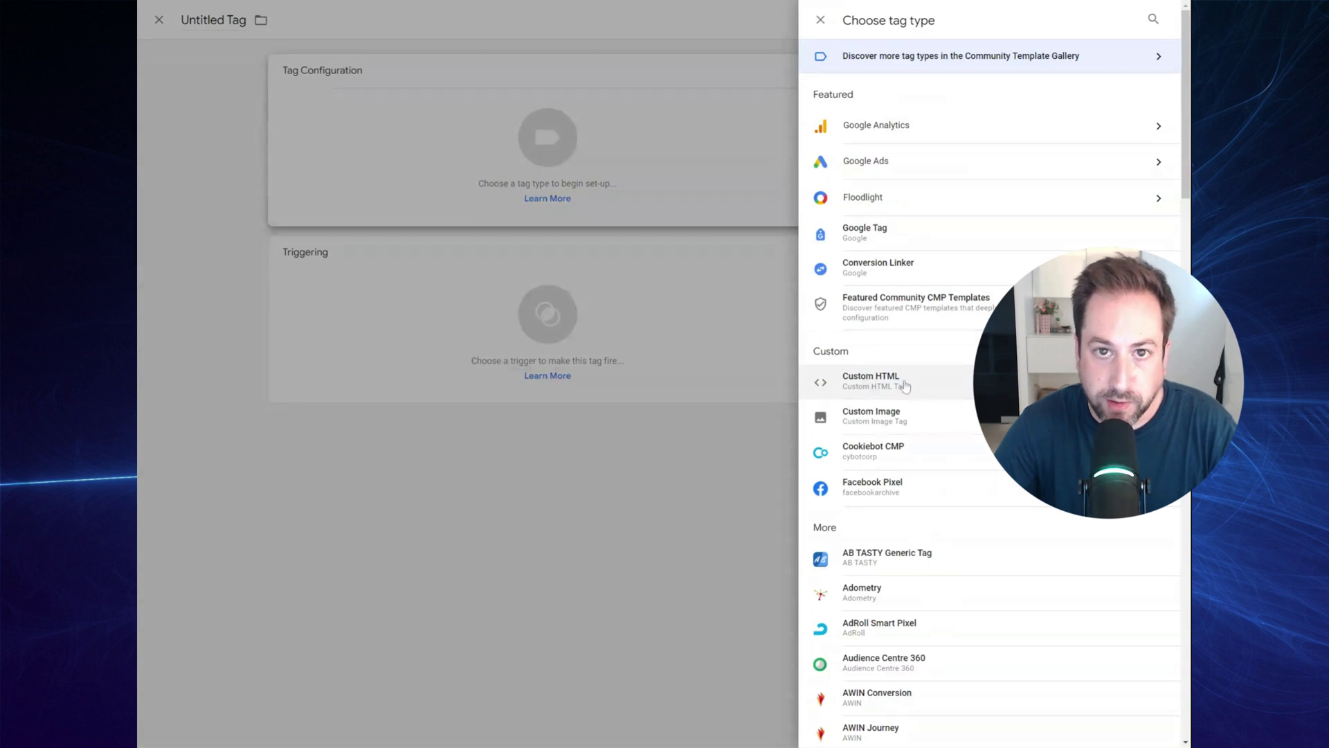
click(871, 381)
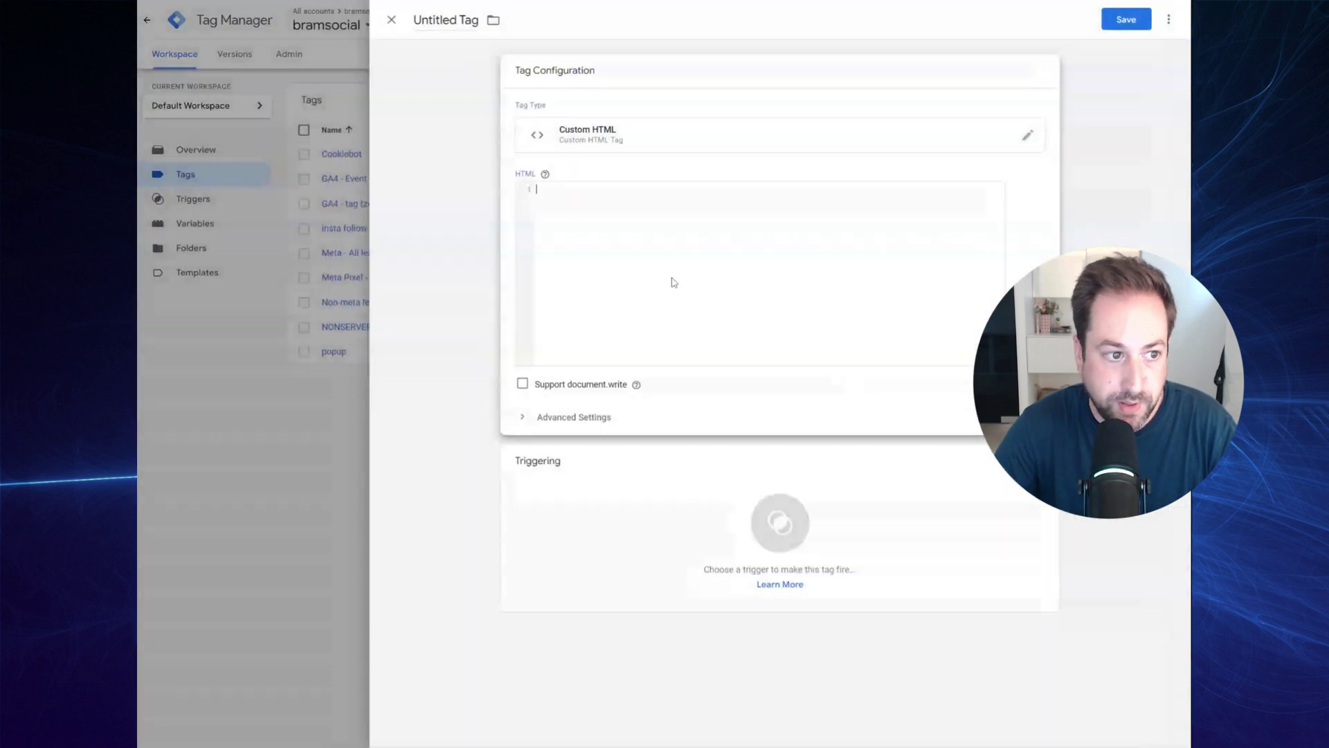
click(666, 277)
text(<script type="text/javascript">(function(t) {var d = t.createElement("script");d.setAttribute("src","https://cdn.popupsmart.com/bundle.js");d.setAttribute("data-id", 888758);d.async = true;d.defer = true;t.body.appendChild(d);})(document);</script>)
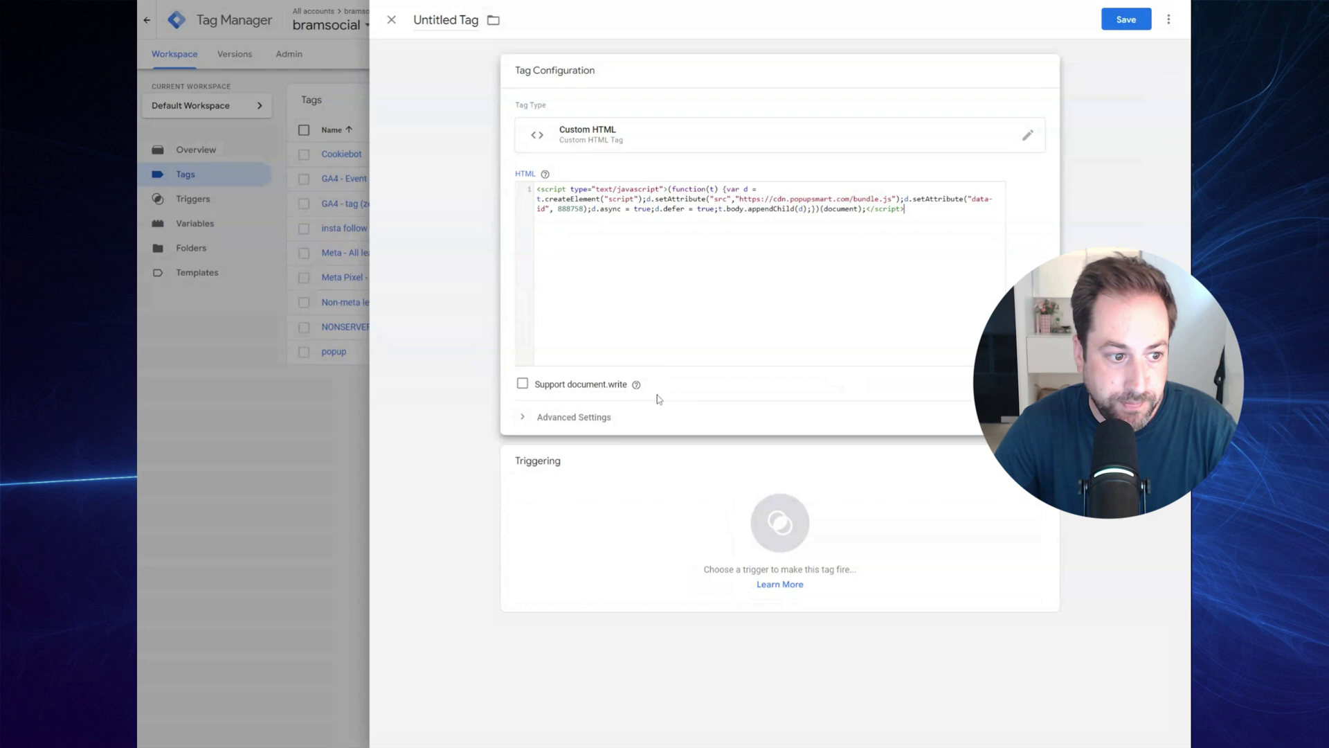
Require analytics_storage and ad_storage consent and set the tag to fire once per page.
click(608, 417)
scroll(722, 467, down, 1)
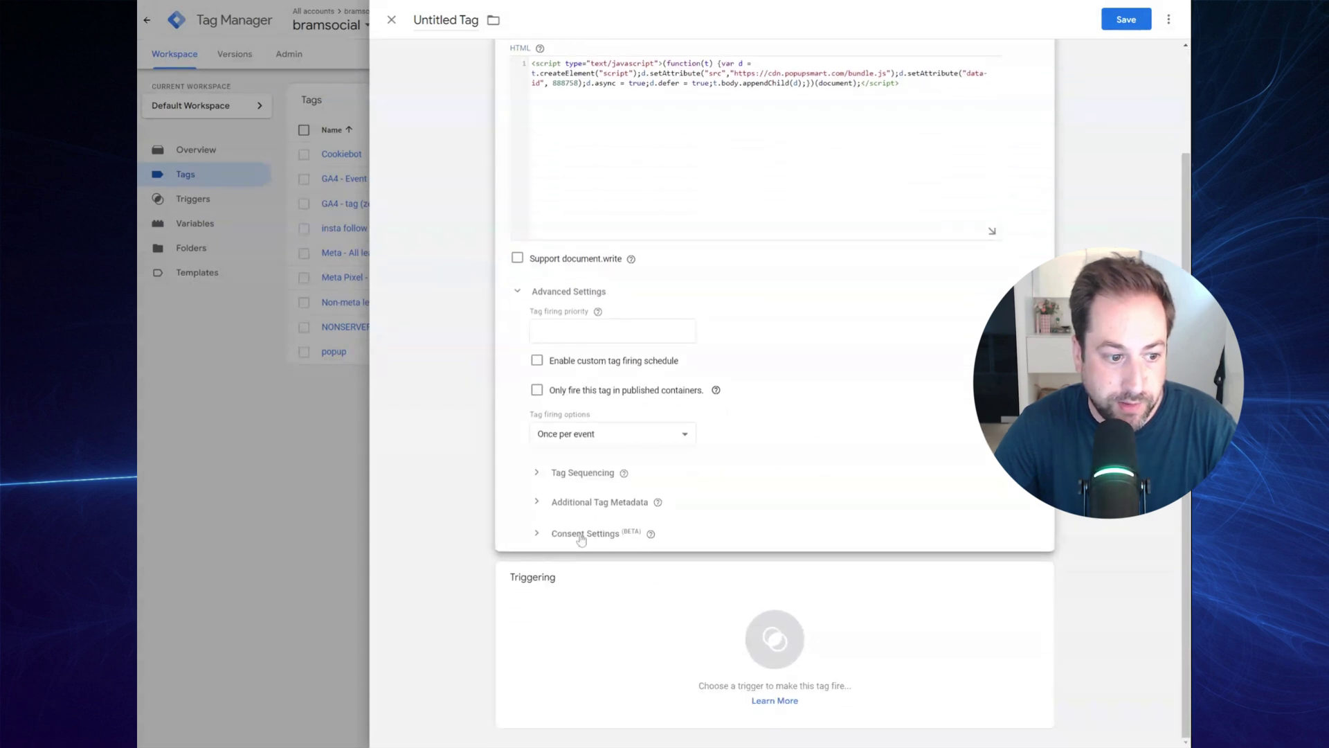
click(588, 533)
scroll(613, 572, down, 1)
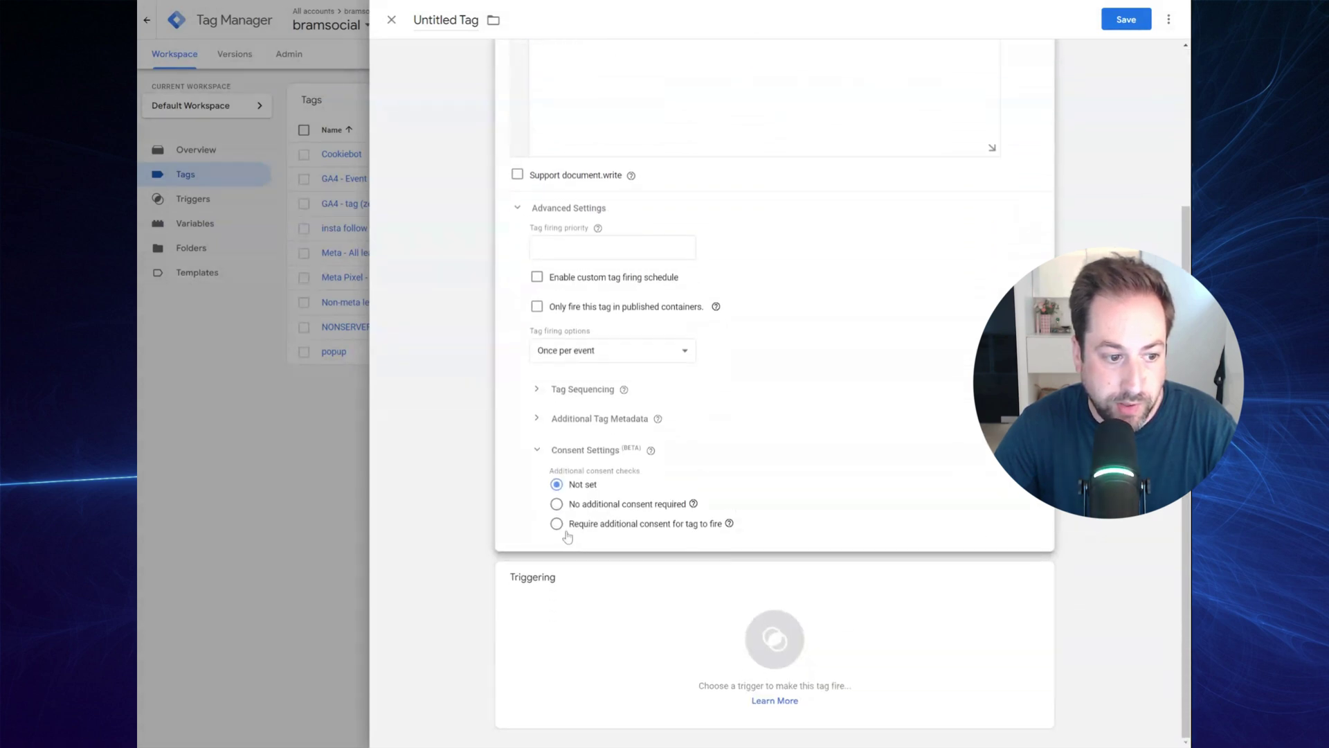
click(562, 524)
click(601, 550)
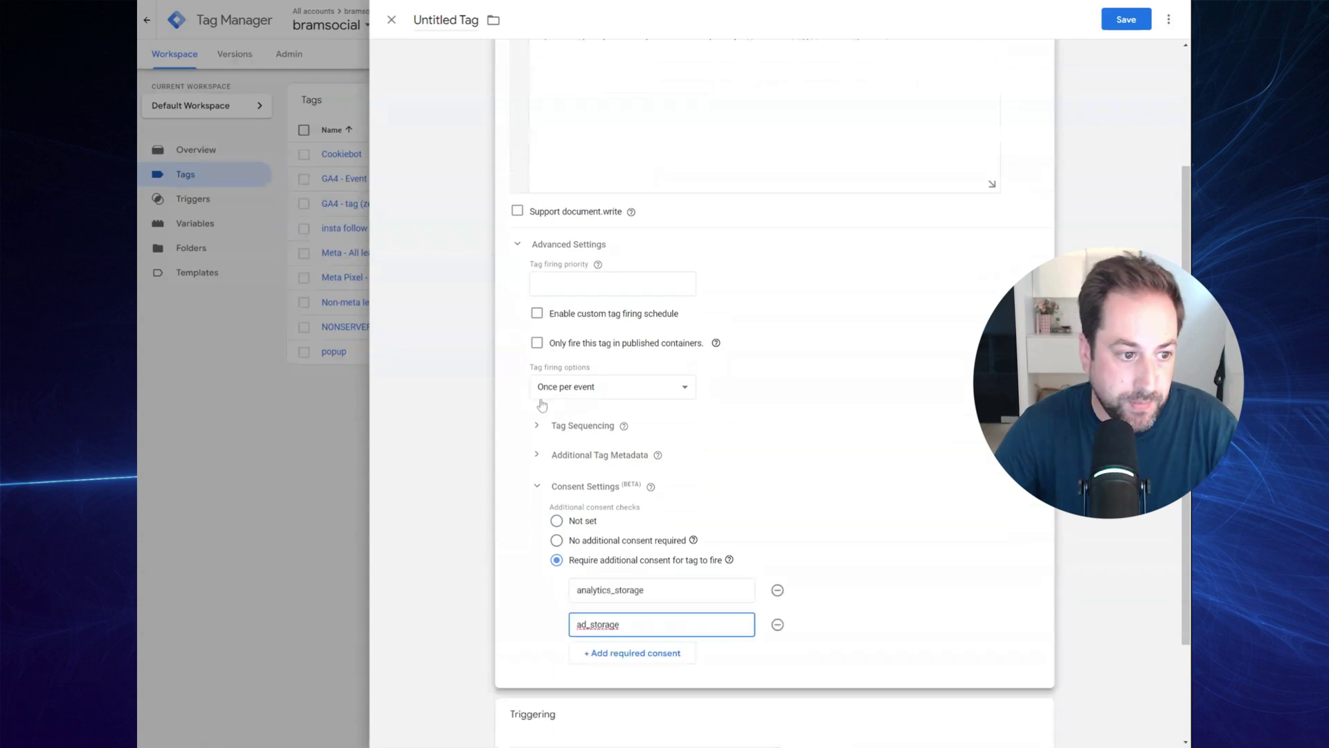
scroll(623, 430, up, 1)
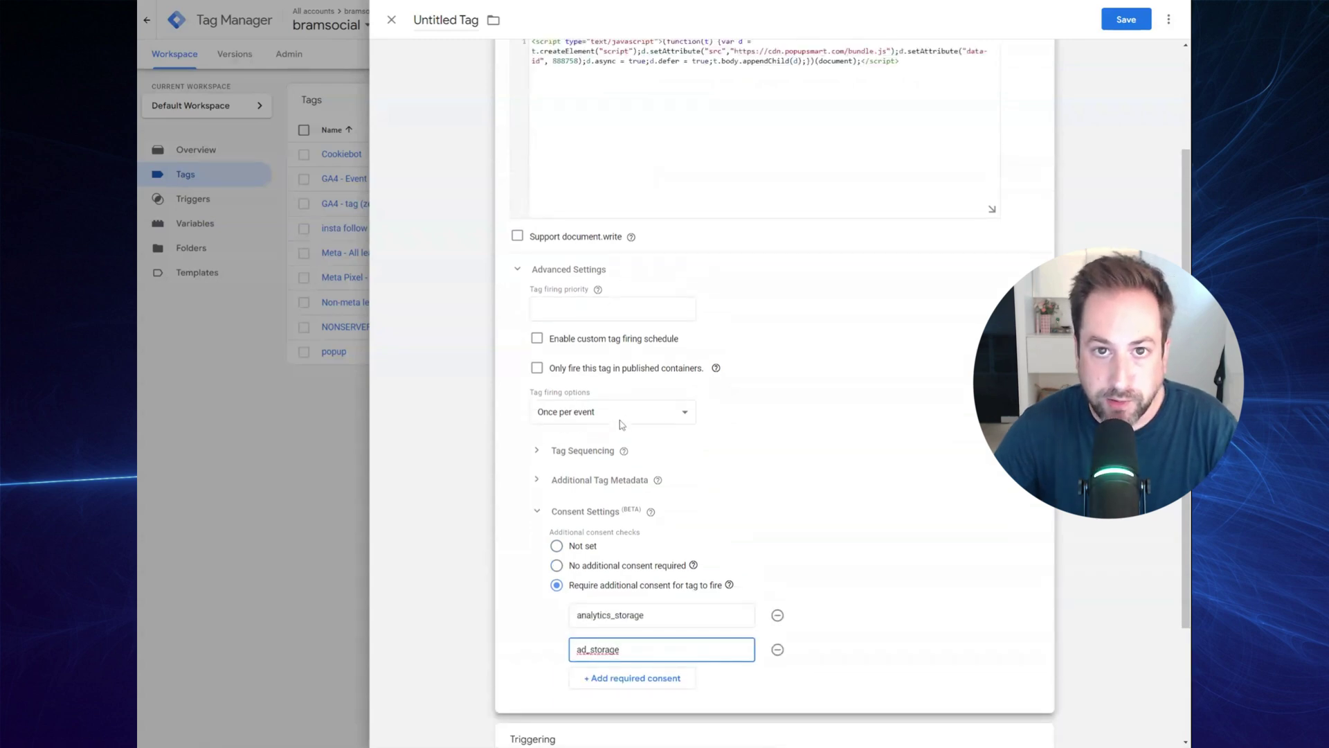
click(617, 420)
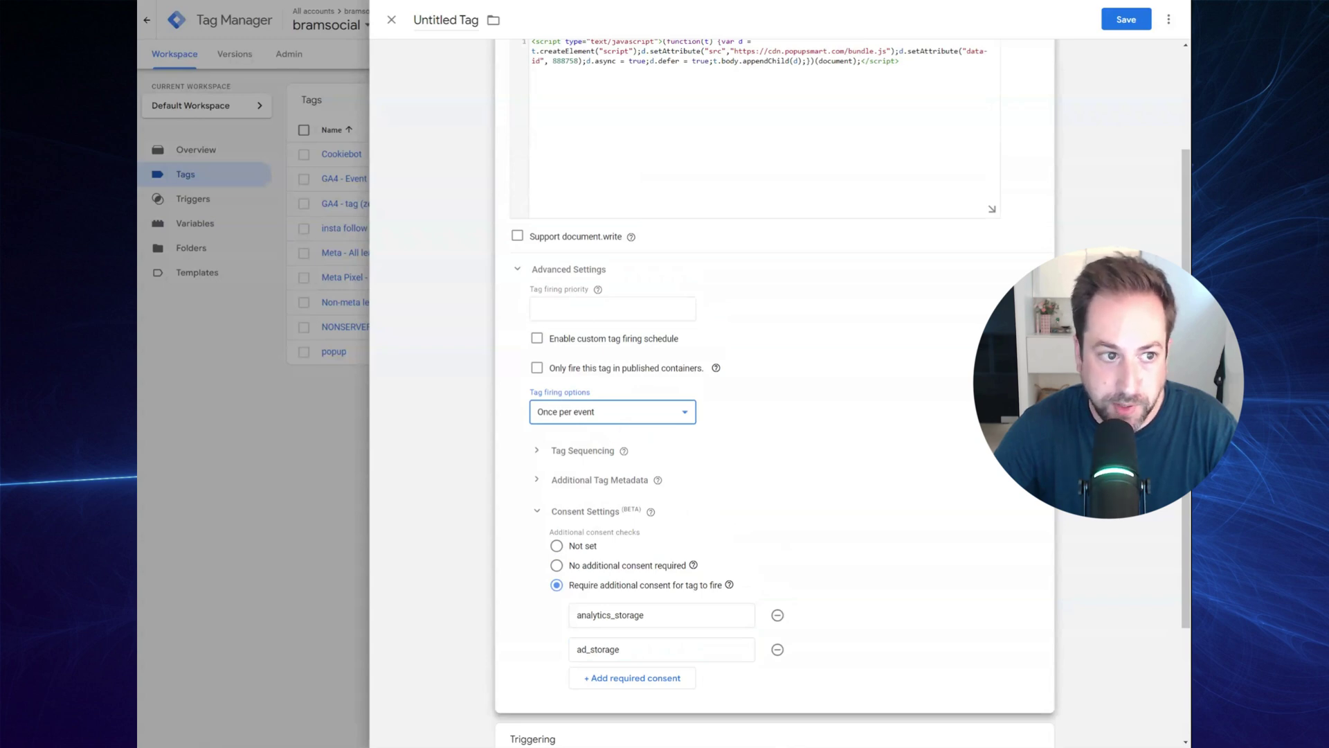
key(Down)
click(484, 466)
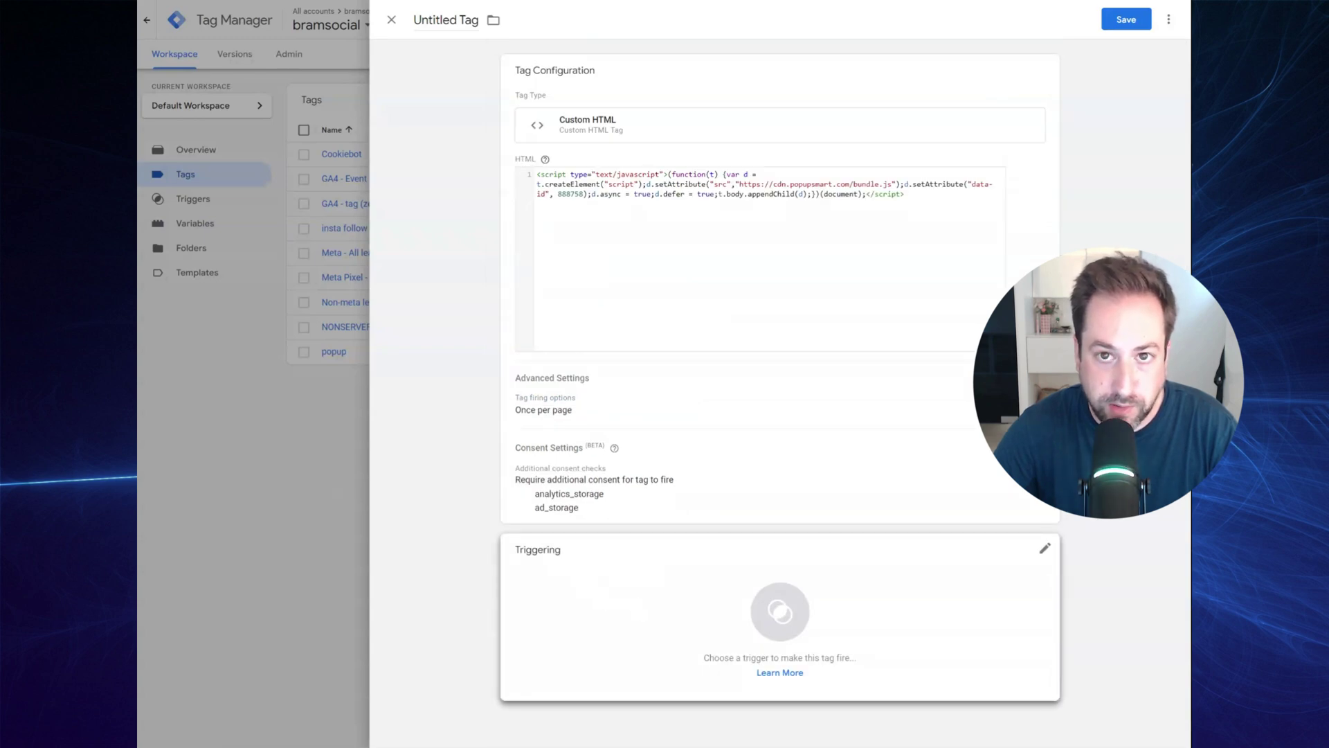
Attach the instagram_source trigger to the tag.
click(676, 621)
click(1134, 21)
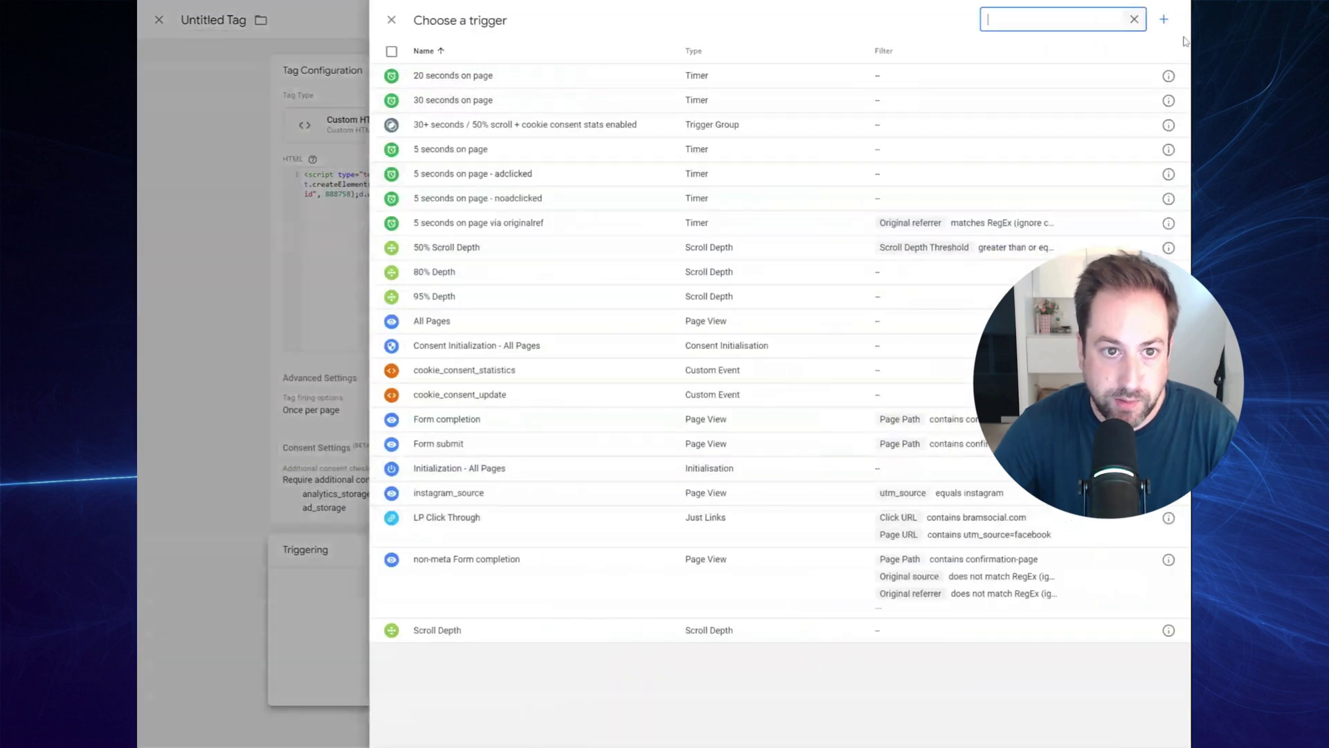
text(instagram)
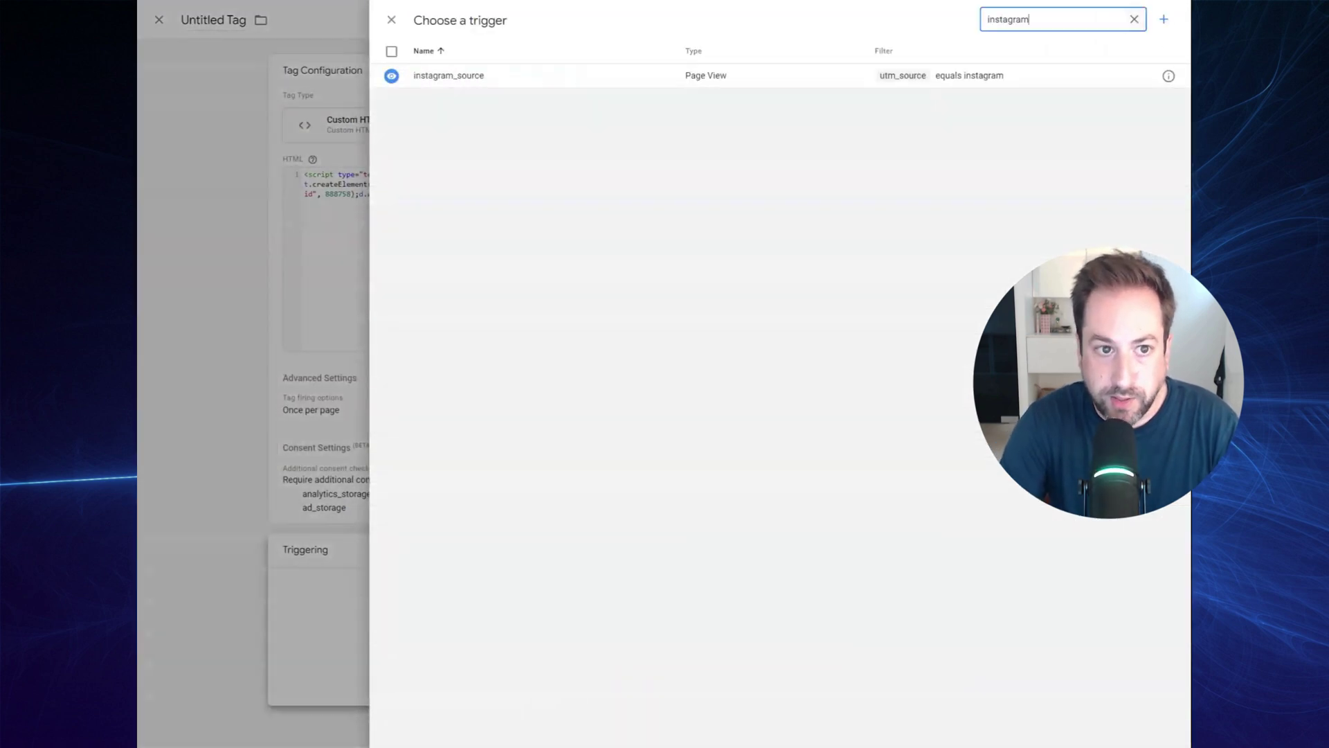
click(866, 81)
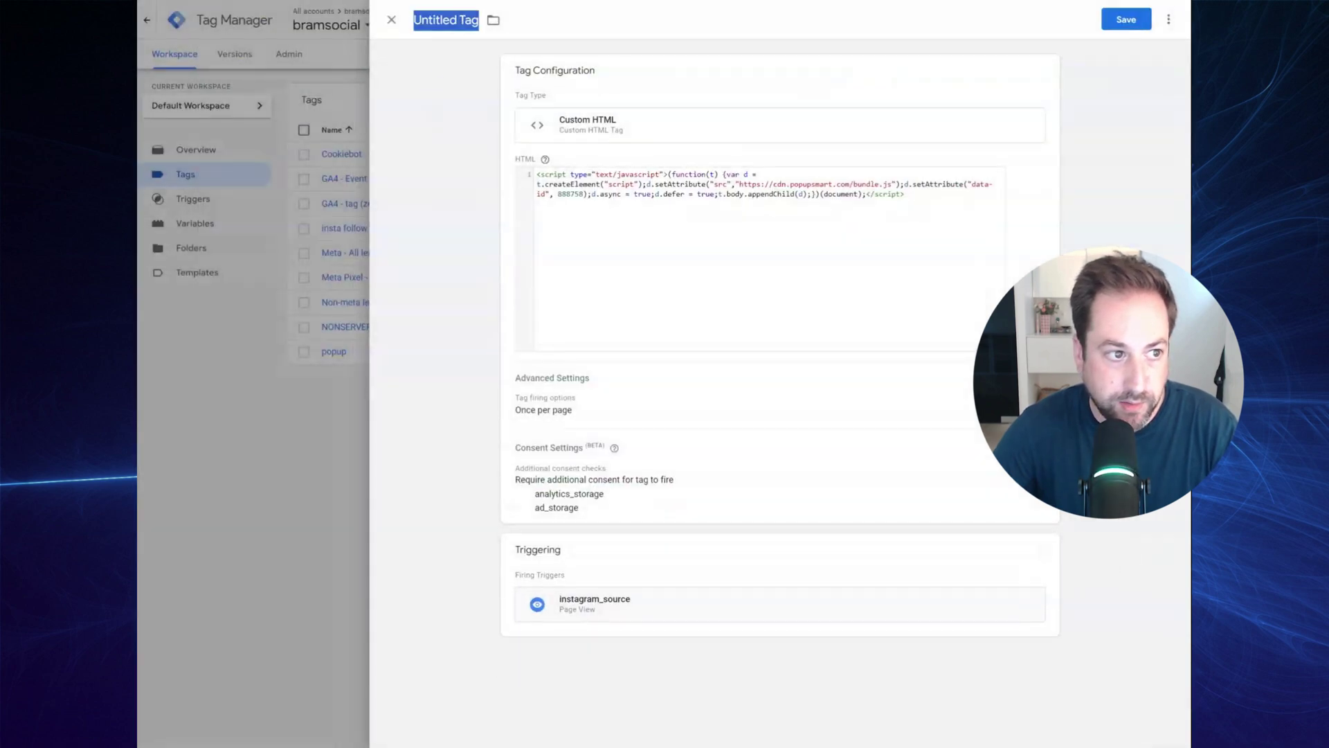
Rename the tag 'popup instagram follow' and save it.
text(po)
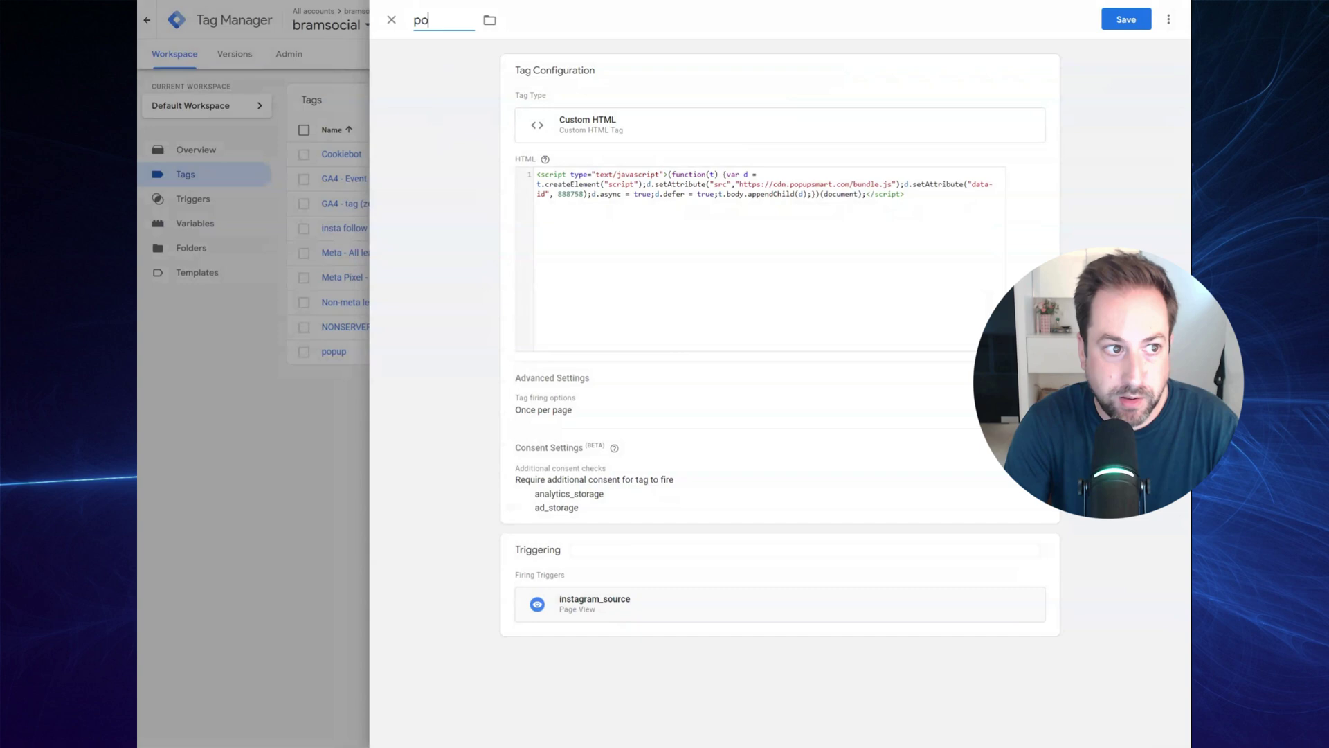
text(pup instagra)
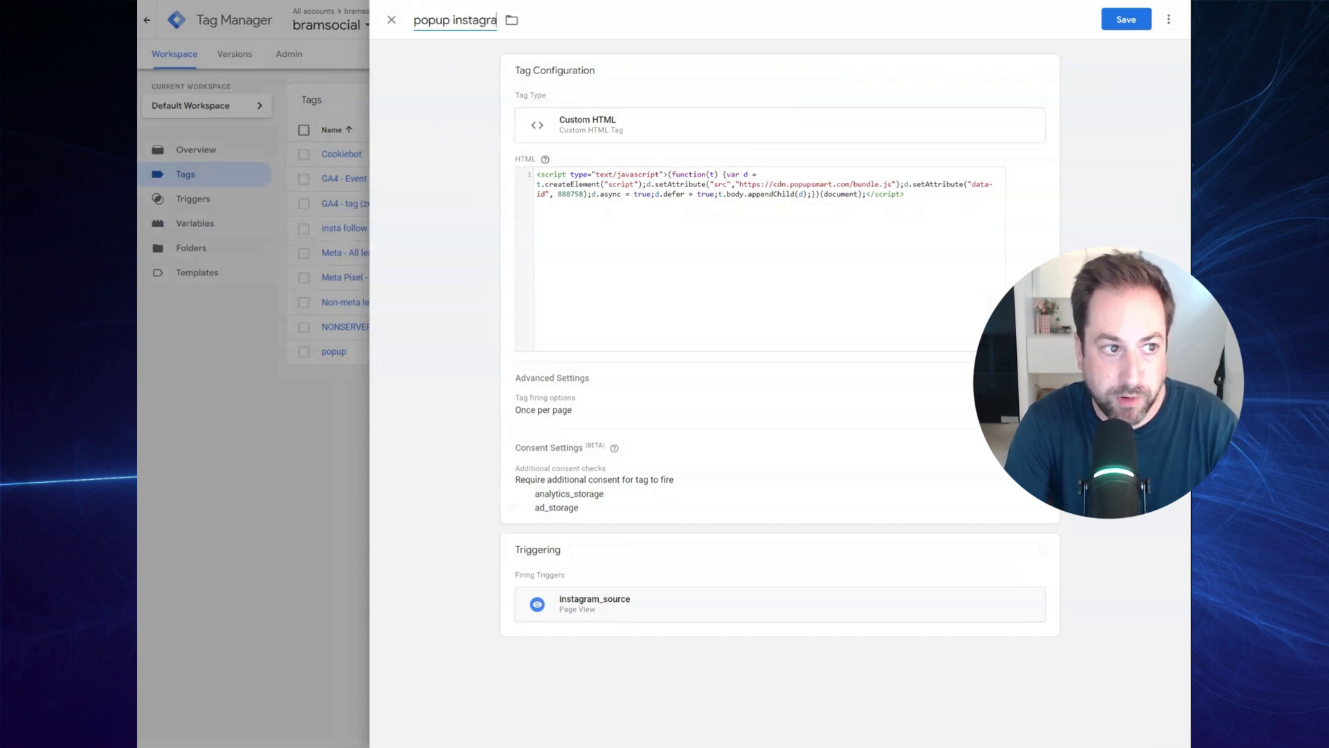
text(m follow)
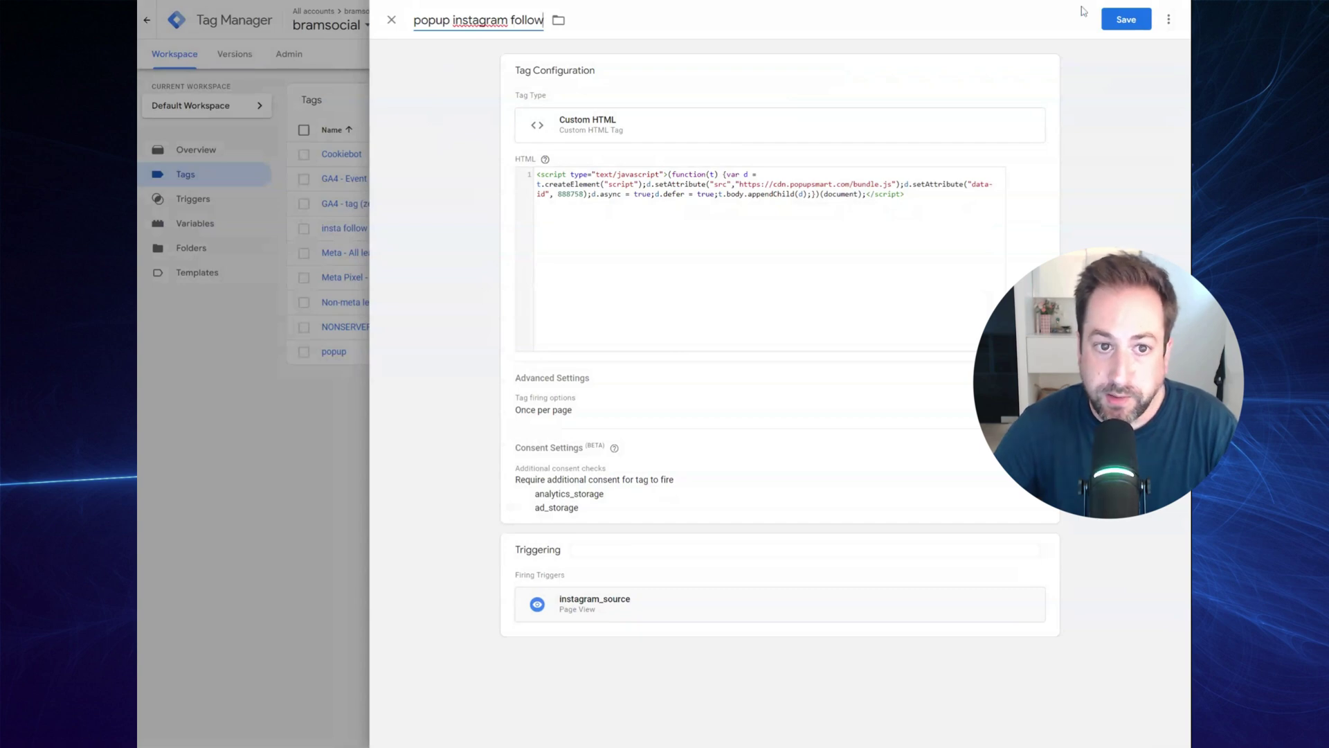
click(1117, 25)
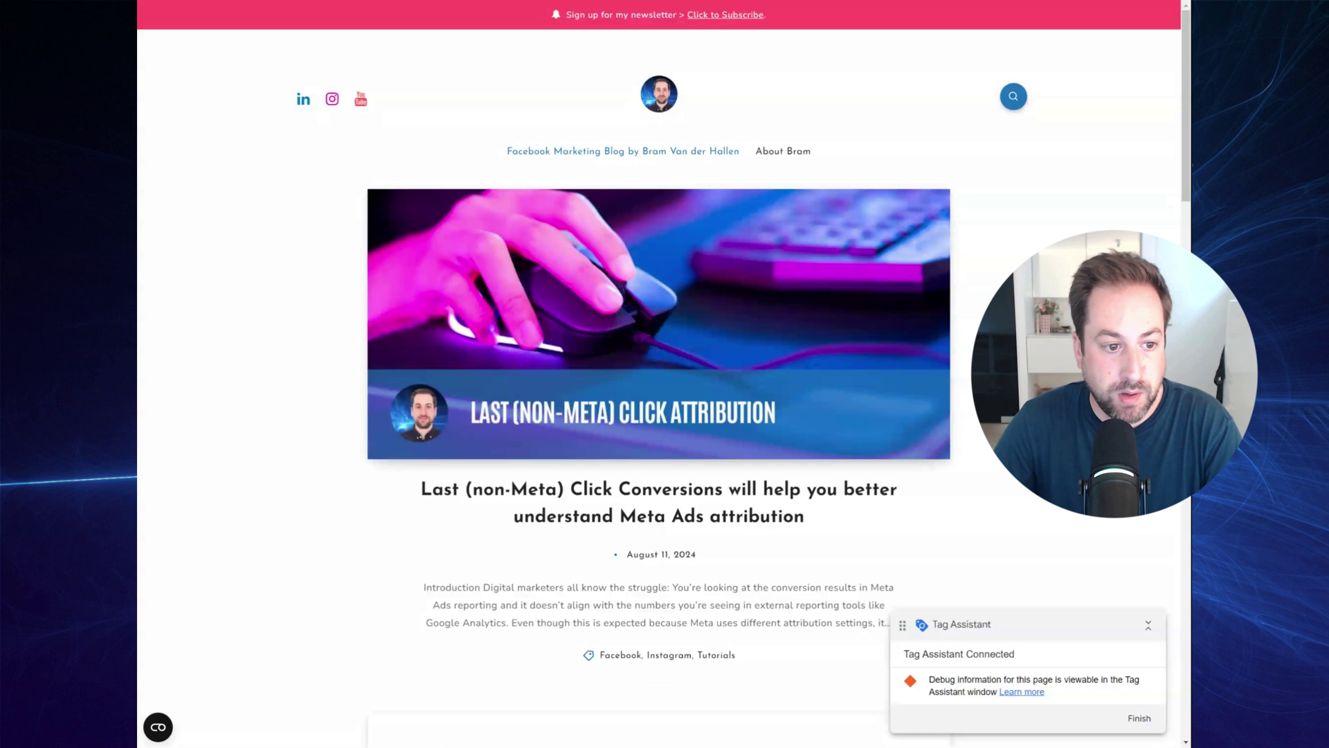
scroll(993, 459, down, 2)
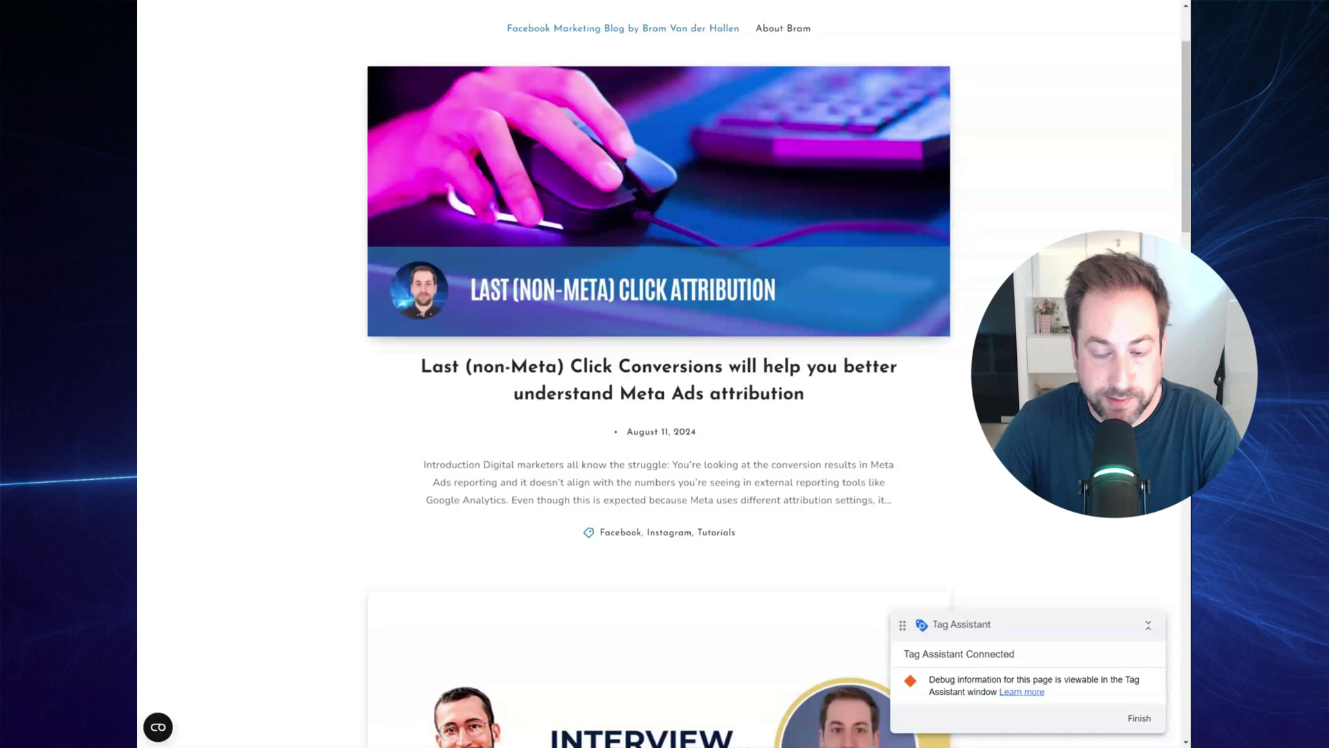
Scroll down the blog in preview until the 'Join 100K followers and receive special offers.' popup appears.
scroll(993, 459, down, 3)
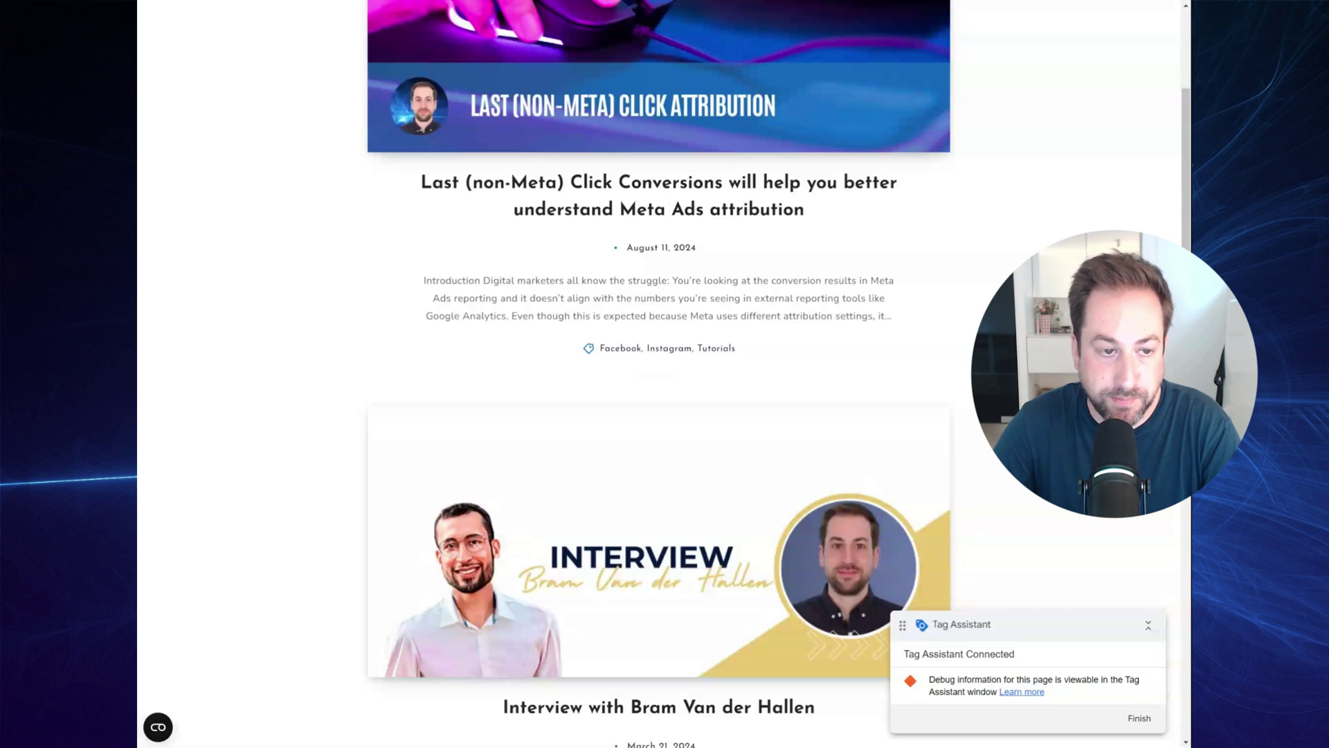
scroll(963, 400, down, 6)
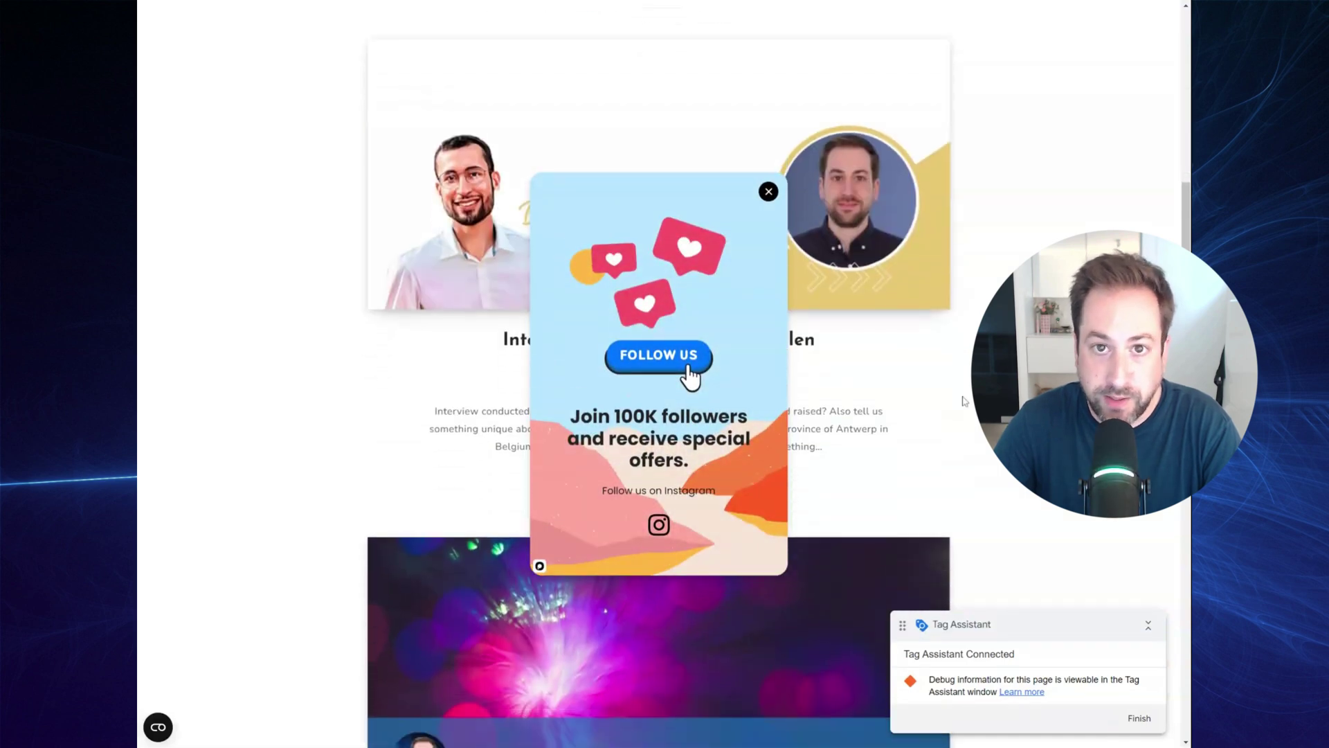